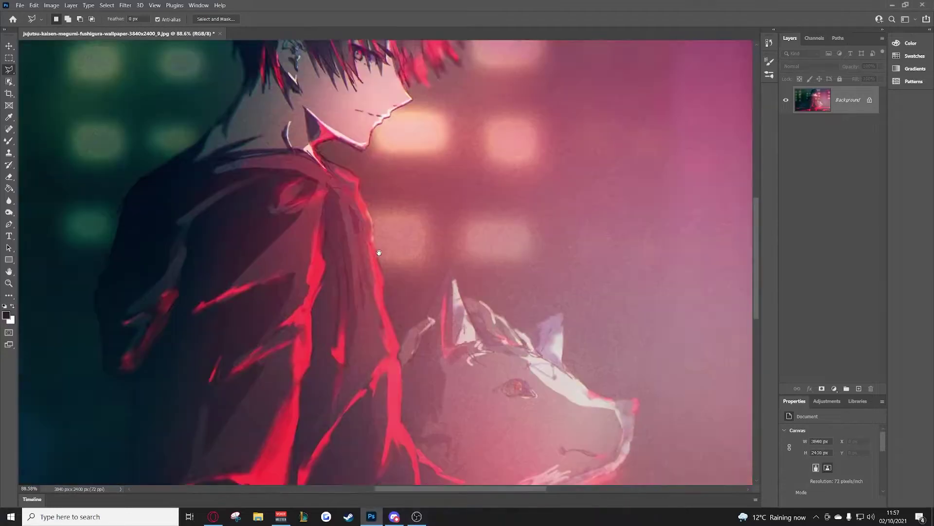
Trace a polygonal lasso outline up the character's back and around the spiky hair
left_click_drag(323, 355, 418, 248)
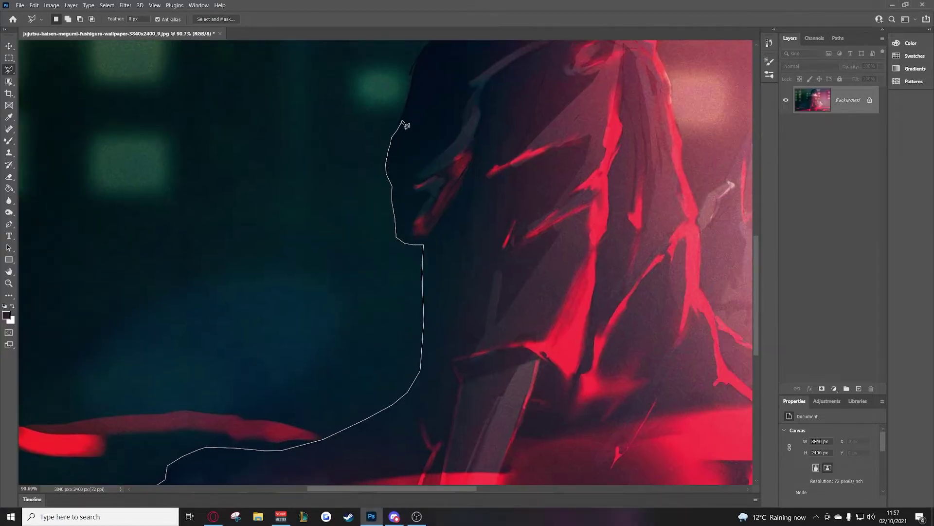
left_click_drag(406, 127, 446, 228)
left_click_drag(475, 181, 404, 248)
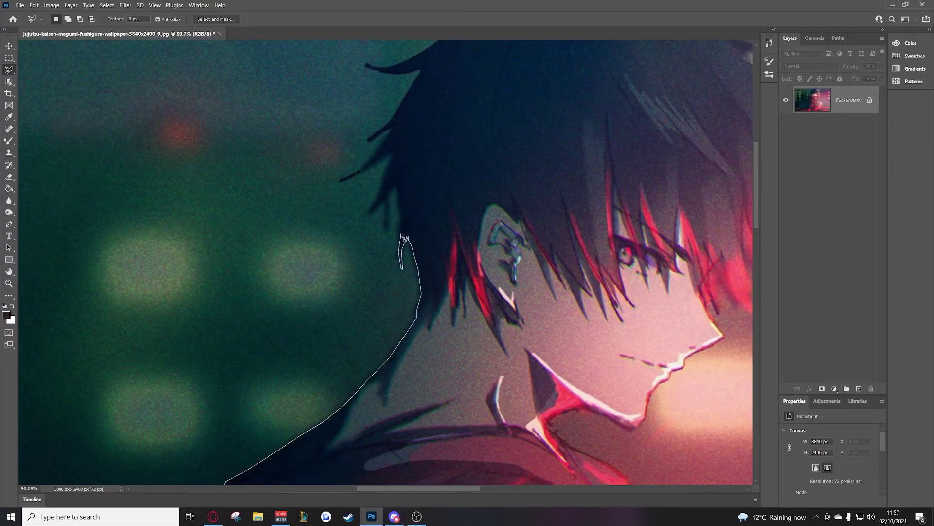
left_click_drag(372, 218, 399, 262)
left_click(478, 145)
left_click_drag(425, 141, 395, 254)
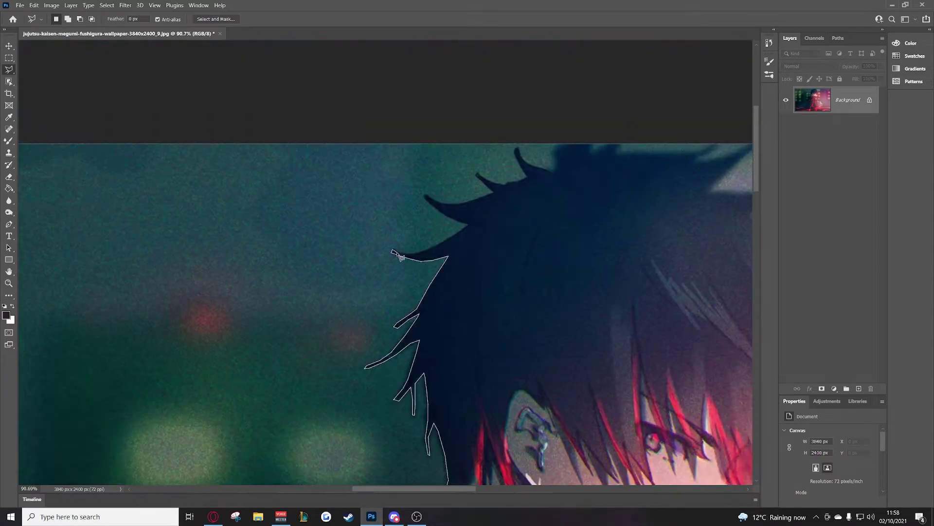
left_click(499, 183)
left_click(527, 176)
scroll(459, 207, "up", 1)
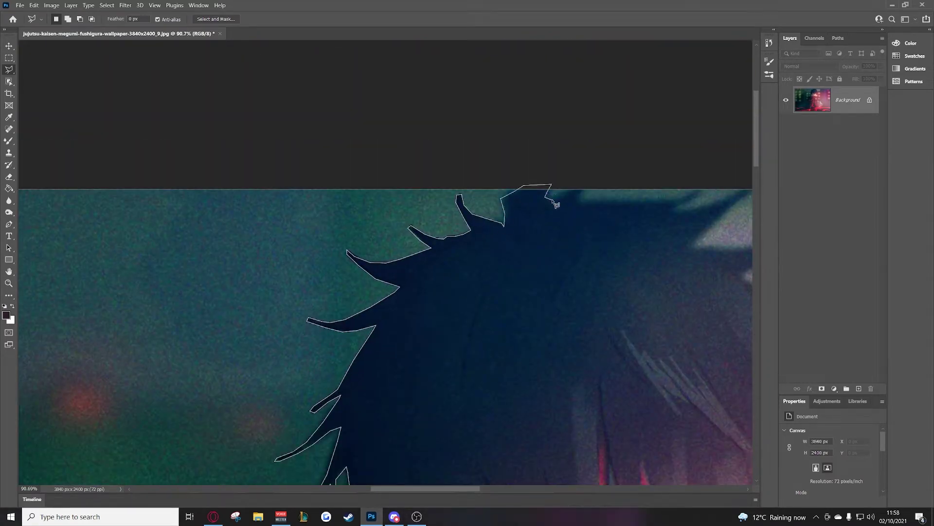
left_click_drag(682, 214, 428, 264)
left_click(509, 228)
left_click(437, 294)
left_click_drag(535, 382, 399, 237)
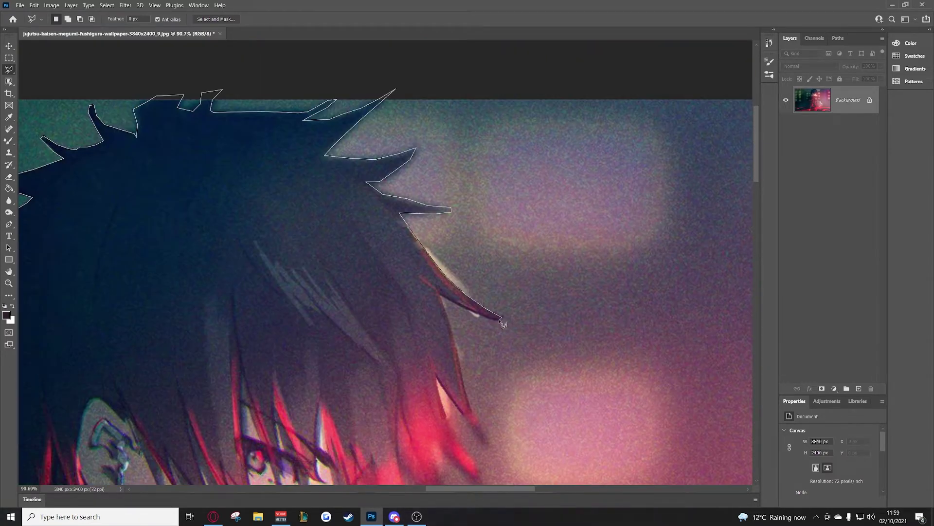
left_click(479, 312)
left_click(421, 290)
left_click_drag(455, 411, 456, 267)
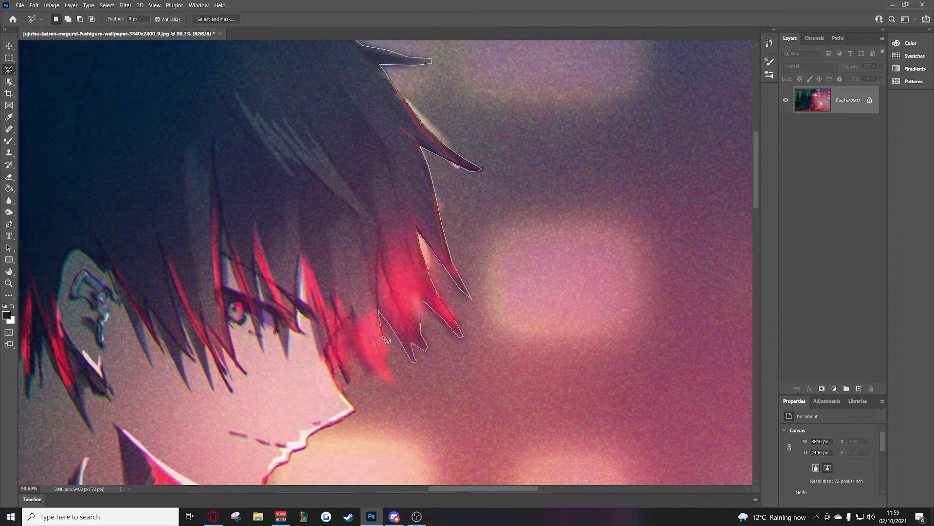
Extend the outline over the wolf's ear, snout and neck, close it, and copy it to a new layer
left_click_drag(350, 389, 426, 209)
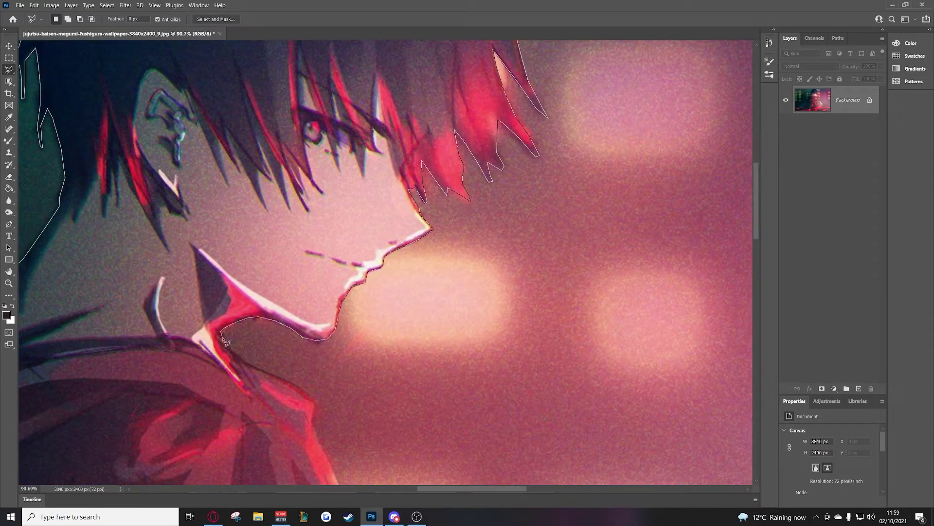
left_click_drag(338, 439, 338, 250)
left_click_drag(535, 389, 401, 215)
left_click(408, 256)
left_click(459, 148)
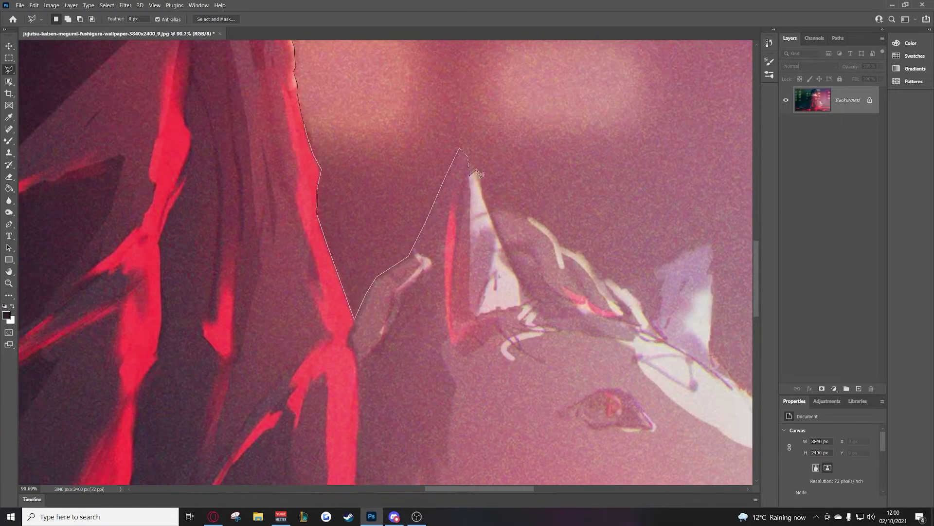
left_click_drag(587, 257, 431, 225)
left_click_drag(438, 292, 380, 214)
left_click_drag(438, 341, 190, 235)
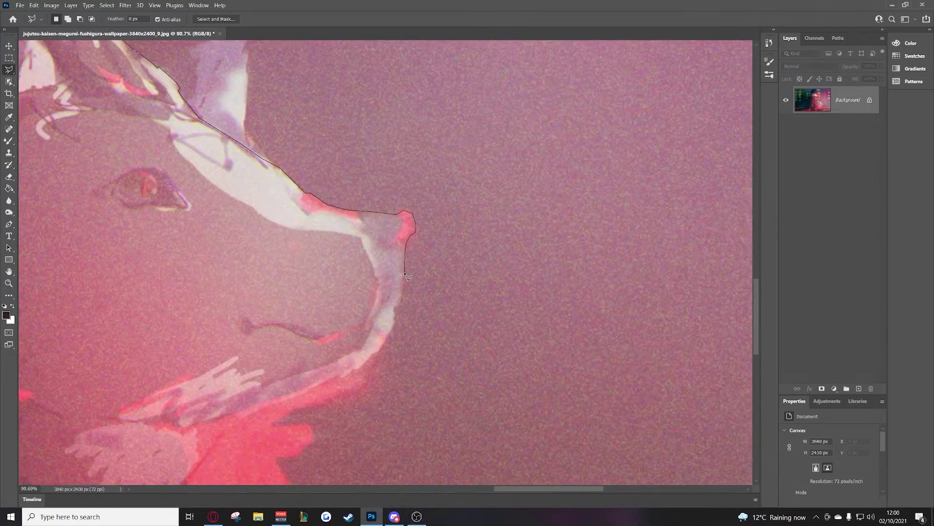
left_click_drag(365, 365, 516, 233)
left_click(555, 102)
left_click_drag(360, 321, 438, 167)
left_click(372, 237)
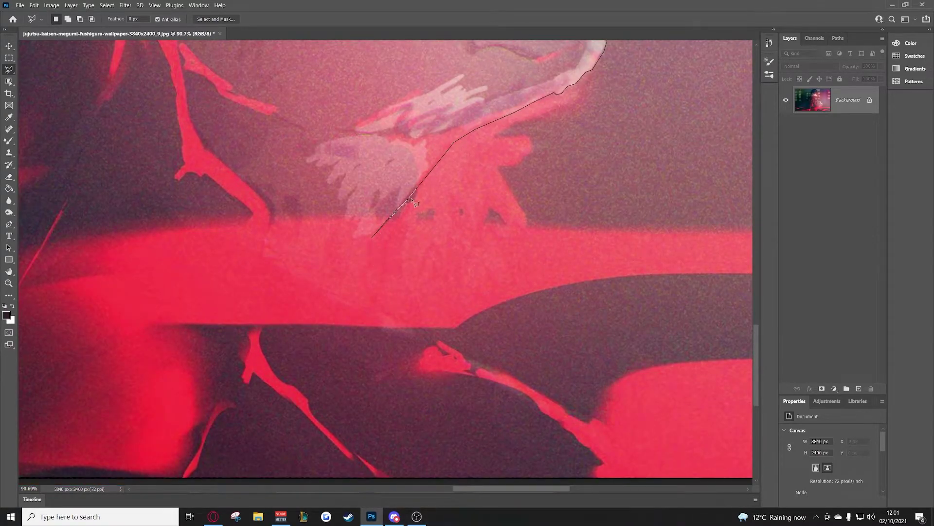
left_click(444, 347)
key("ctrl+0")
Clone red shoulder texture and dark backdrop into the cut-out hole on Layer 0
key("ctrl+shift+j")
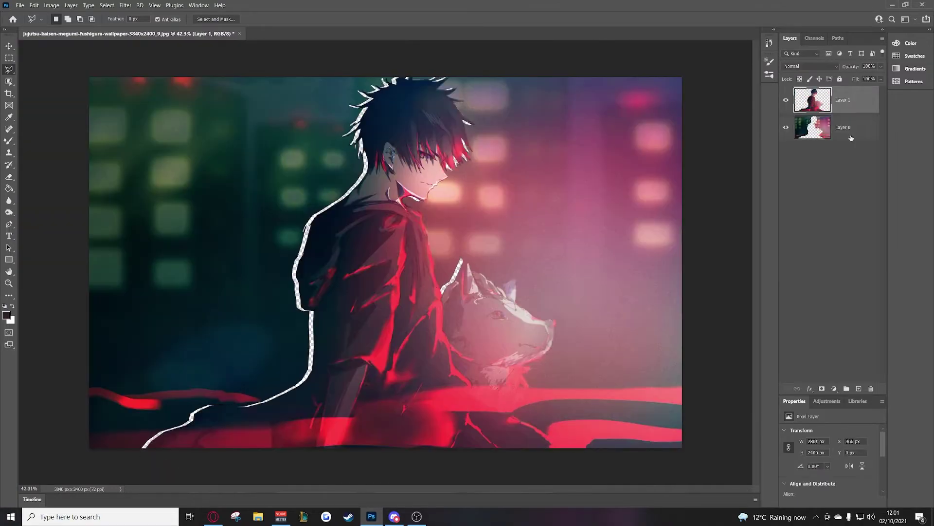
key("v")
scroll(478, 209, "up", 10)
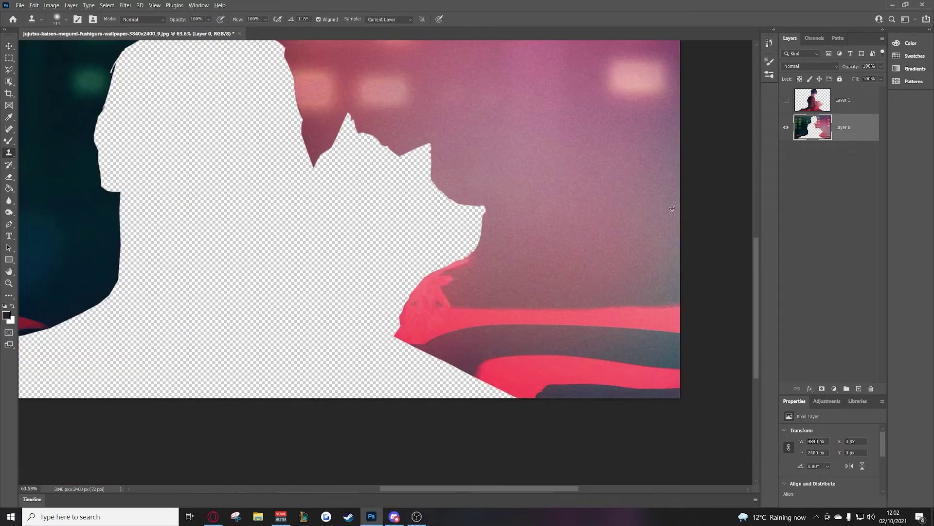
mouse_move(419, 302)
left_mouse_down()
mouse_move(389, 316)
mouse_move(370, 370)
left_mouse_up()
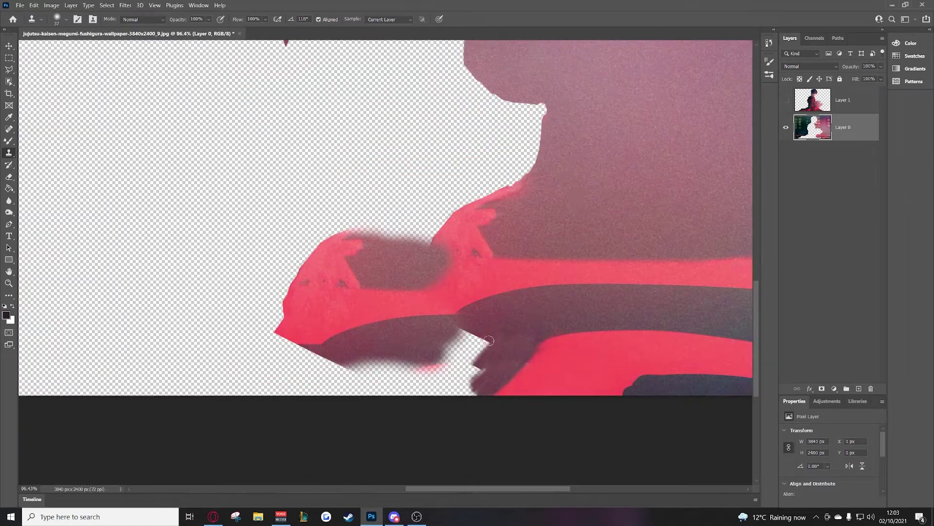
left_click_drag(489, 360, 475, 333)
scroll(431, 363, "down", 1)
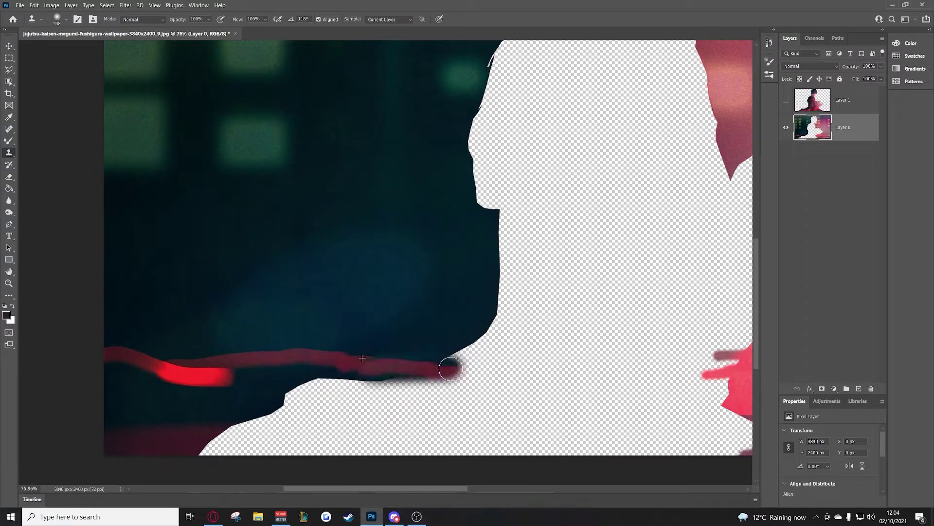
left_click_drag(336, 384, 274, 404)
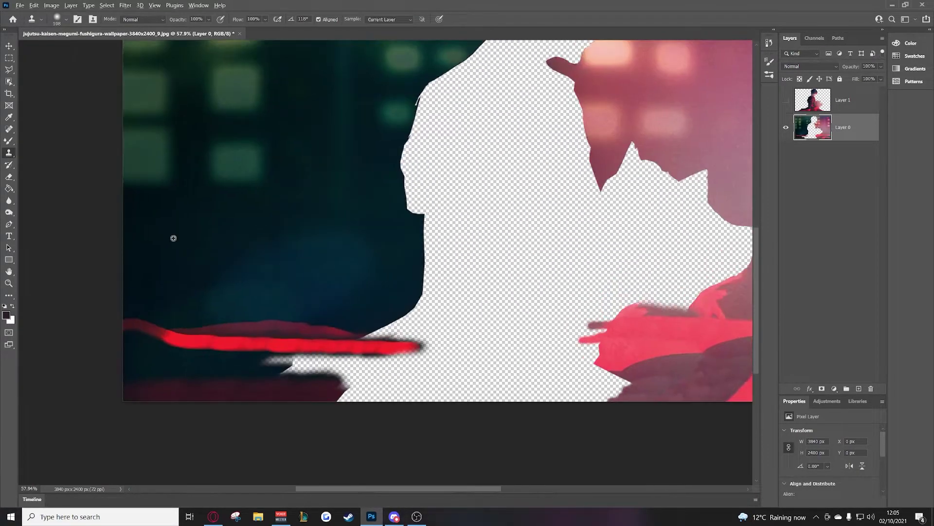
mouse_move(428, 229)
left_mouse_down()
mouse_move(406, 310)
mouse_move(378, 166)
left_mouse_up()
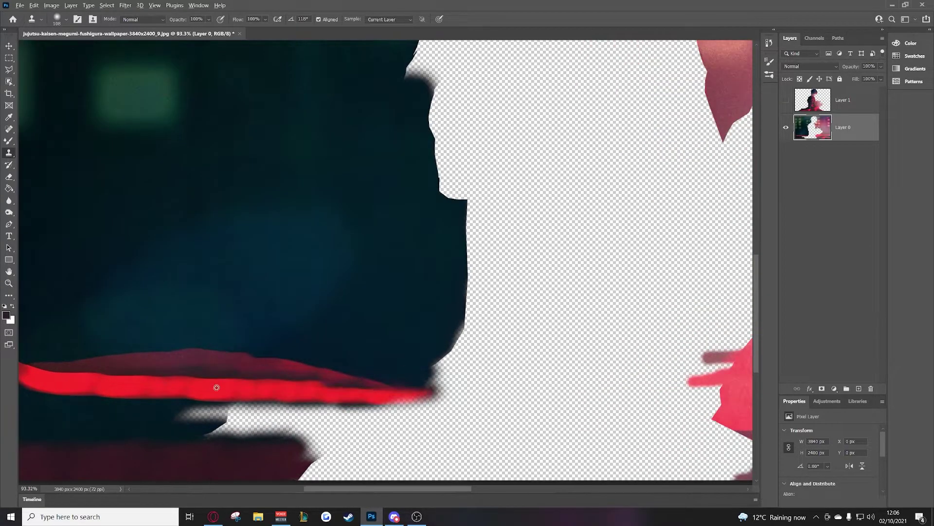
scroll(215, 388, "down", 1)
mouse_move(319, 235)
left_mouse_down()
mouse_move(411, 330)
mouse_move(467, 425)
left_mouse_up()
right_click(450, 343)
Switch to a soft round brush and clone dark and pink backdrop over the face and hair hole
double_click(491, 474)
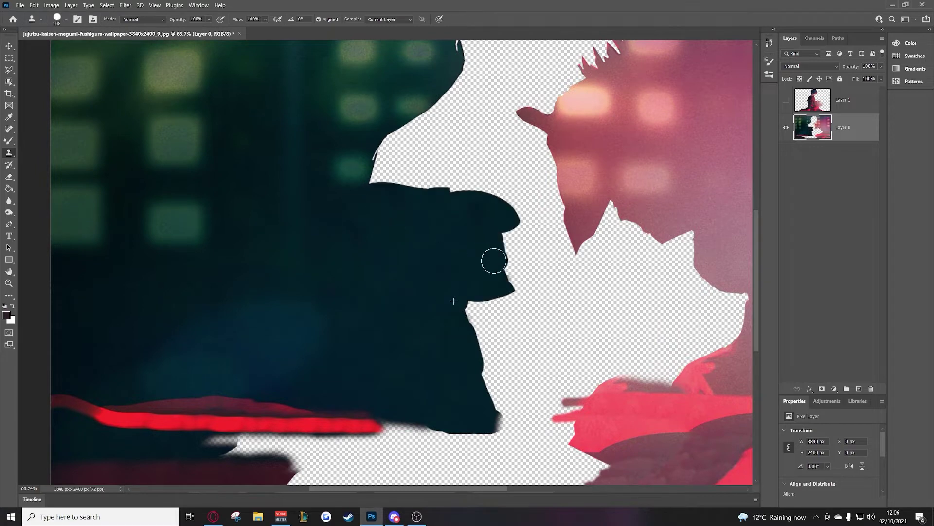
scroll(467, 426, "up", 1)
right_click(412, 249)
double_click(470, 326)
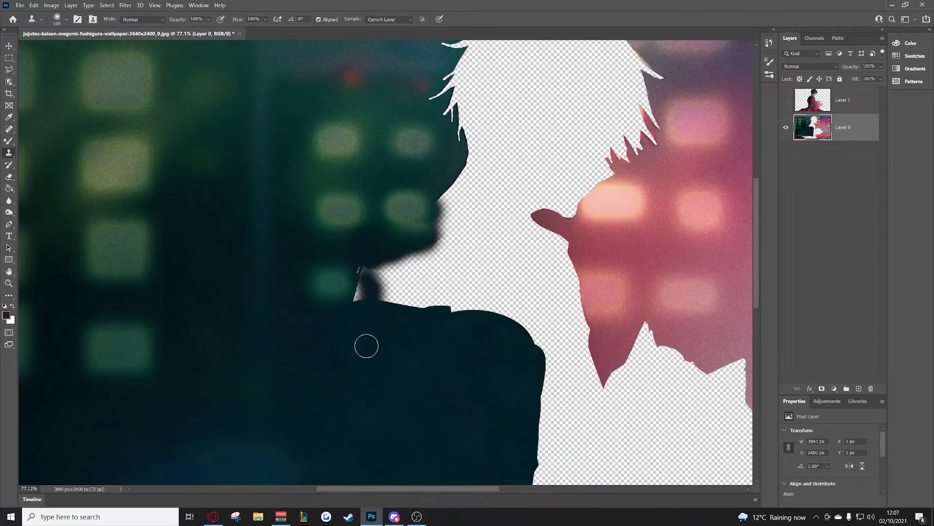
left_click_drag(386, 240, 411, 267)
mouse_move(486, 263)
left_mouse_down()
mouse_move(442, 105)
mouse_move(452, 186)
left_mouse_up()
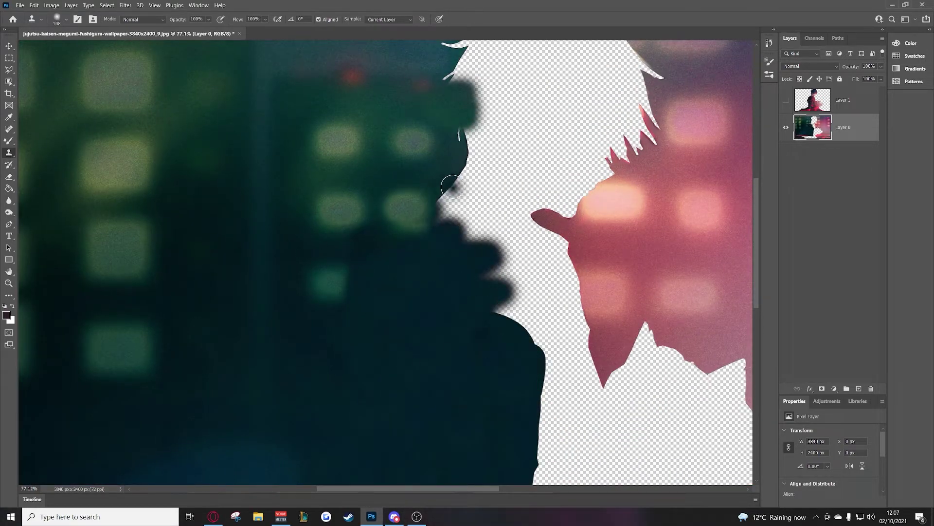
scroll(490, 250, "up", 3)
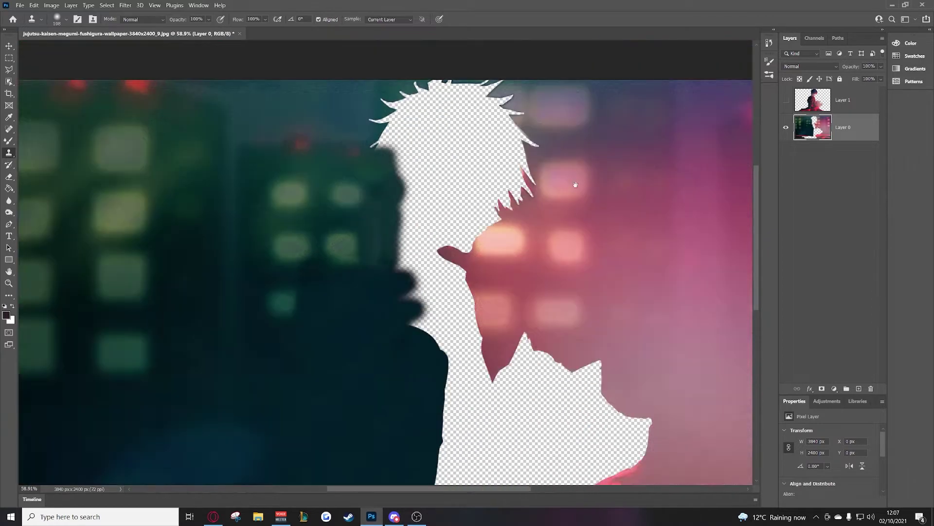
scroll(490, 250, "right", 3)
left_click_drag(409, 175, 394, 224)
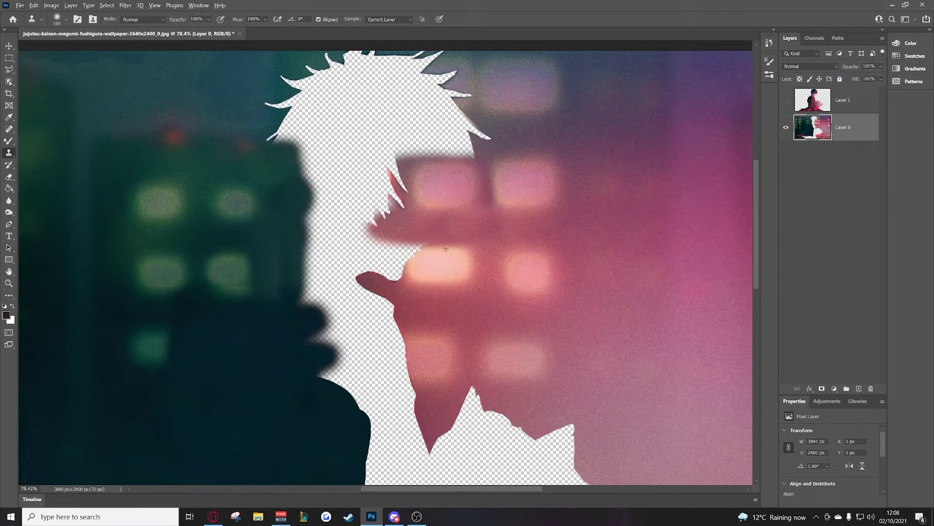
scroll(446, 248, "down", 3)
left_click_drag(438, 136, 419, 205)
scroll(414, 270, "left", 2)
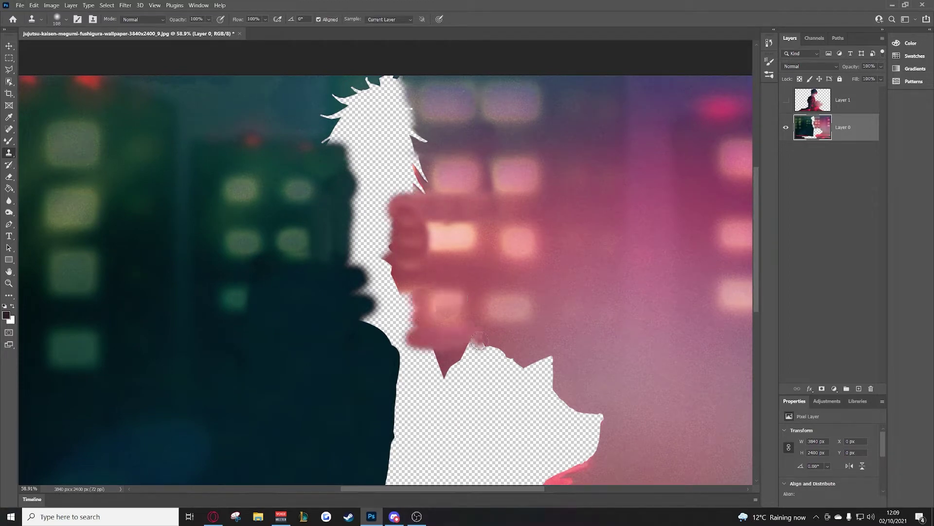
Fill the top of the hair hole with cloned dark teal
scroll(398, 229, "up", 3)
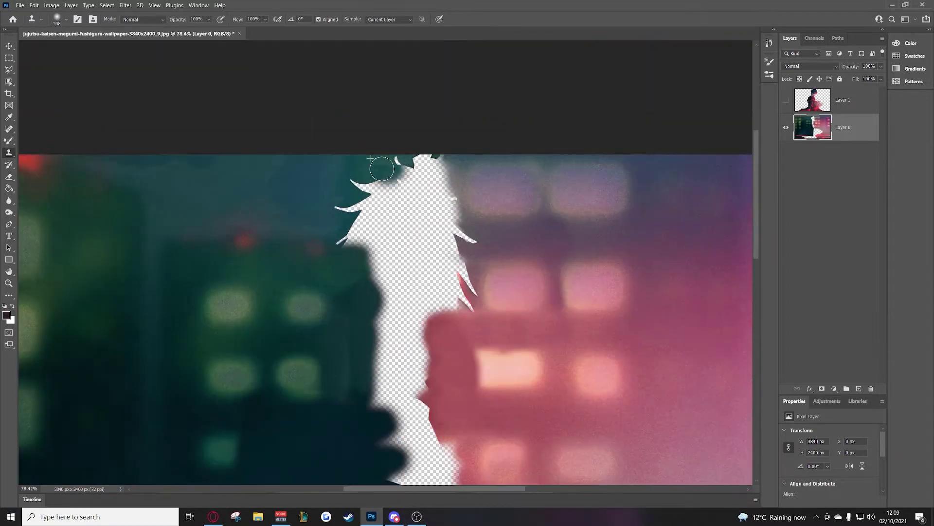
left_click_drag(370, 190, 420, 212)
scroll(421, 211, "down", 3)
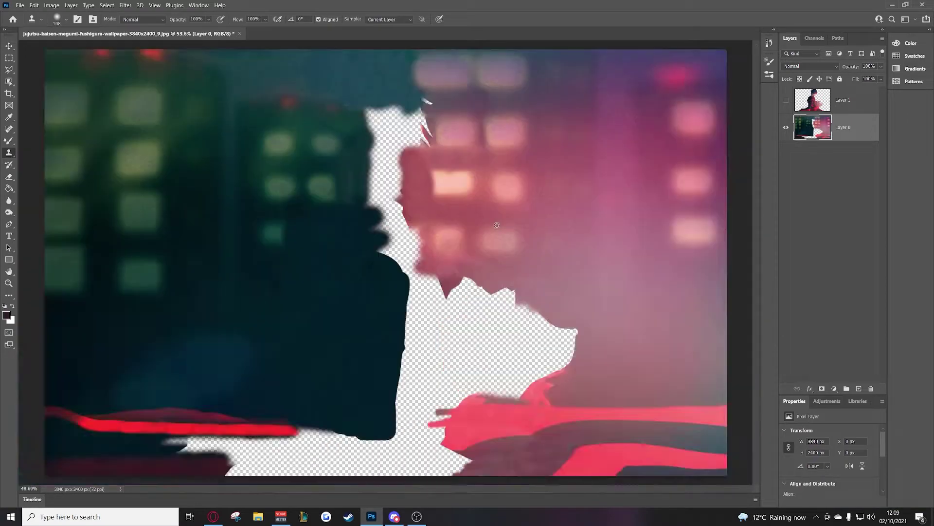
scroll(446, 207, "up", 1)
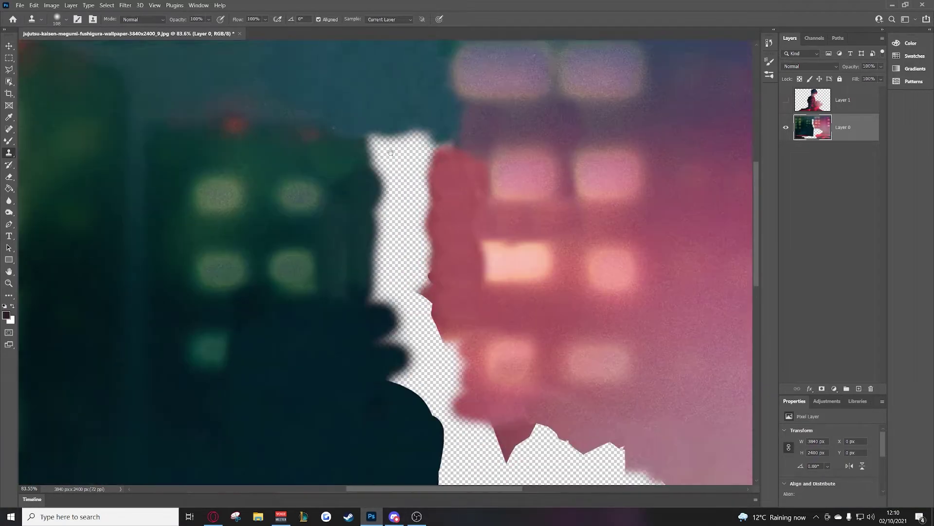
scroll(475, 210, "down", 3)
scroll(388, 243, "up", 2)
scroll(439, 256, "down", 2)
scroll(438, 256, "up", 3)
scroll(411, 248, "down", 2)
left_click_drag(409, 156, 390, 191)
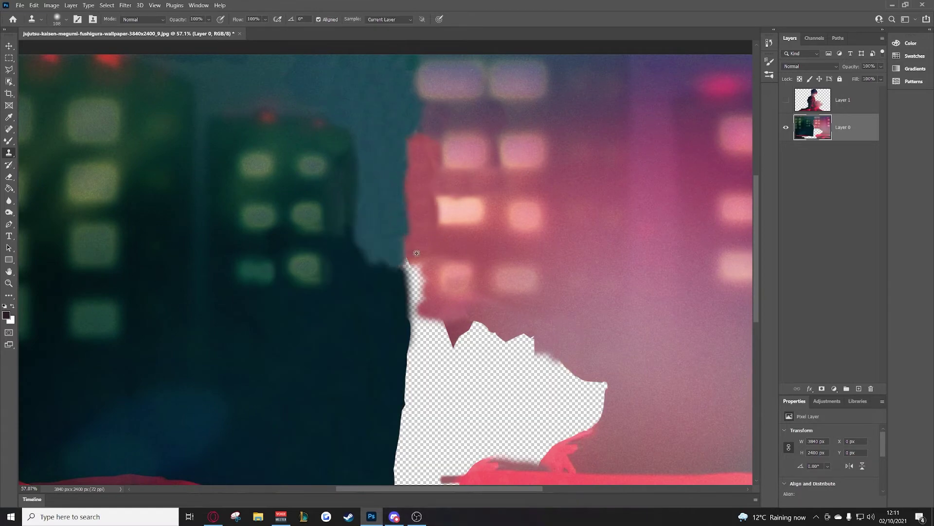
Shrink the Clone Stamp brush to 26 and paint a teal strip over the hole
scroll(415, 112, "up", 2)
right_click(431, 160)
key("Return")
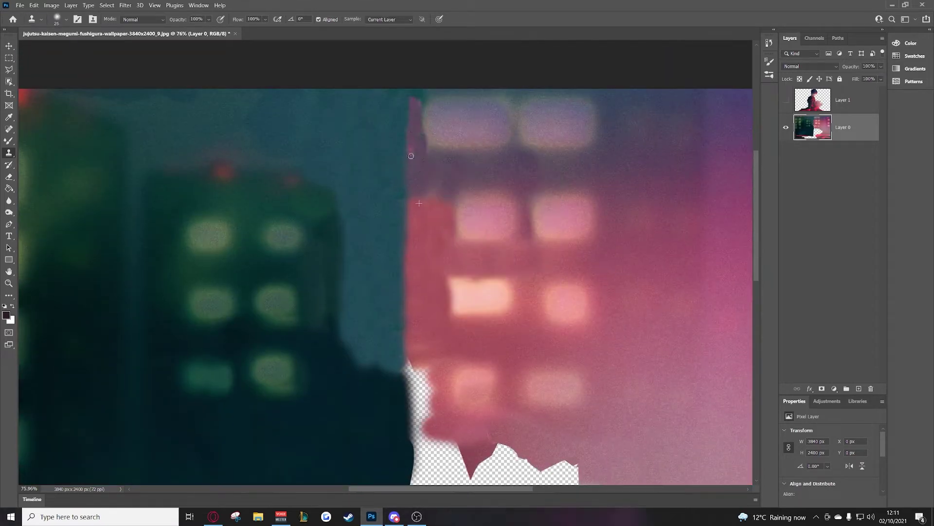
scroll(413, 219, "down", 3)
scroll(377, 283, "up", 2)
scroll(376, 282, "down", 1)
left_click_drag(378, 281, 388, 142)
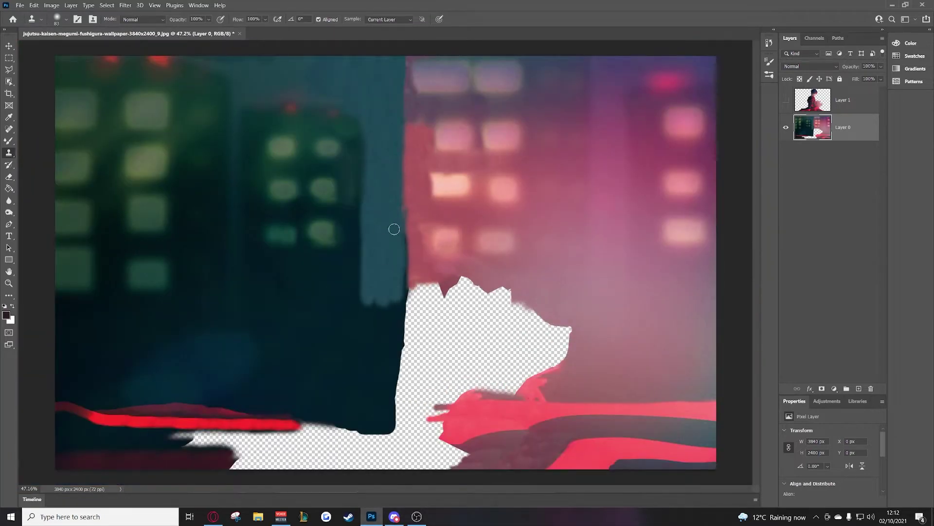
scroll(385, 294, "down", 1)
Cover the remaining transparent area with pink and dark backdrop, then hide the background layer
left_click_drag(530, 341, 557, 350)
left_click_drag(490, 292, 436, 298)
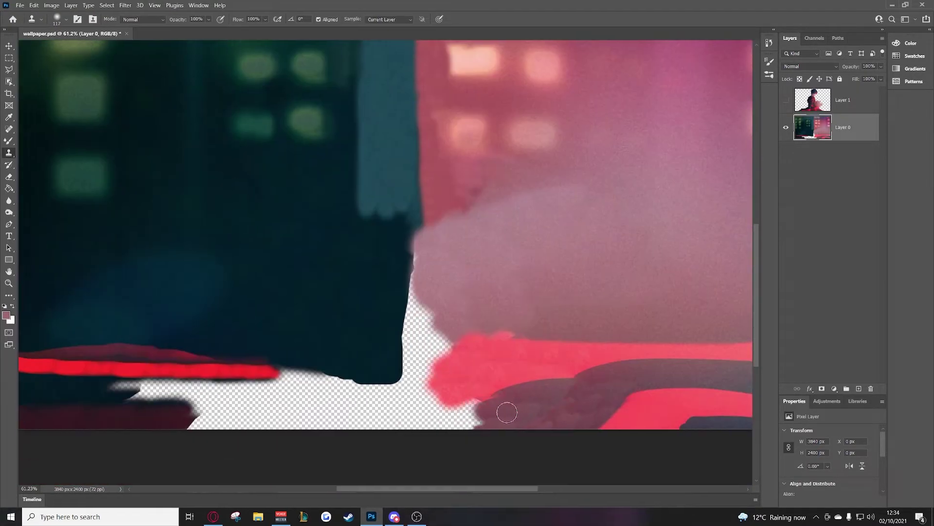
left_click_drag(501, 409, 424, 411)
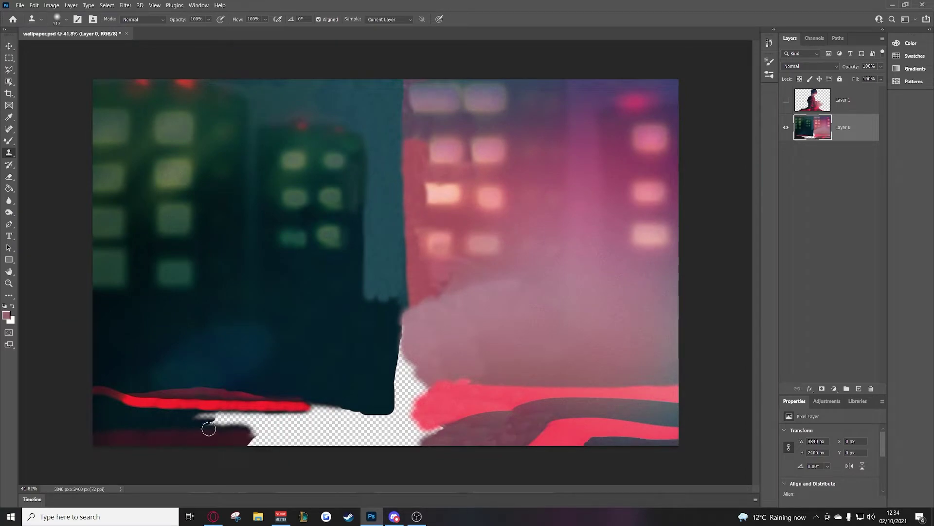
left_click_drag(265, 427, 371, 417)
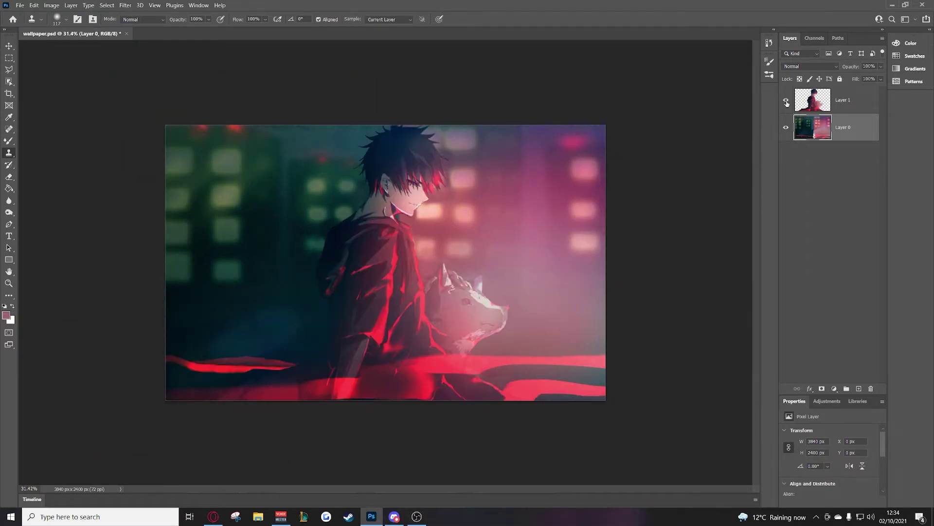
left_click(787, 128)
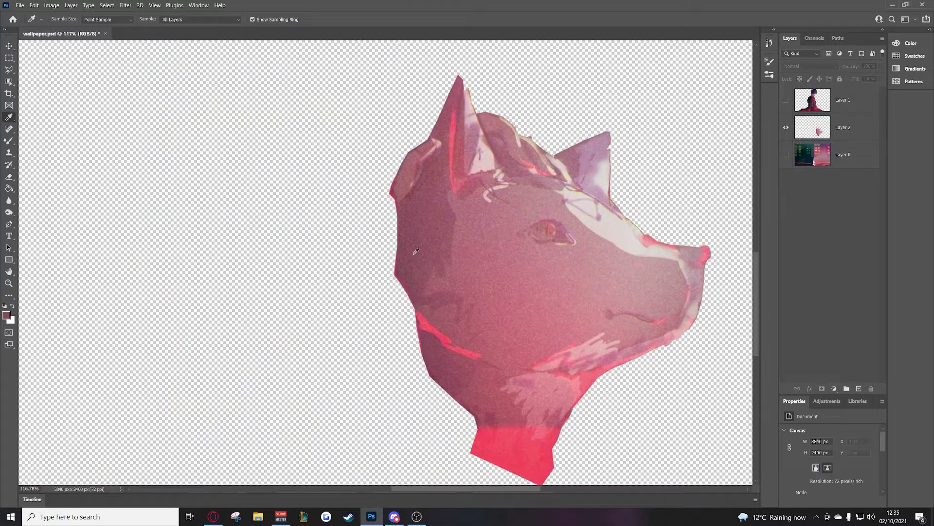
Switch to the Clone Stamp and paint cloned fur left of the wolf's head
key("s")
mouse_move(417, 229)
left_mouse_down()
mouse_move(384, 311)
mouse_move(345, 321)
left_mouse_up()
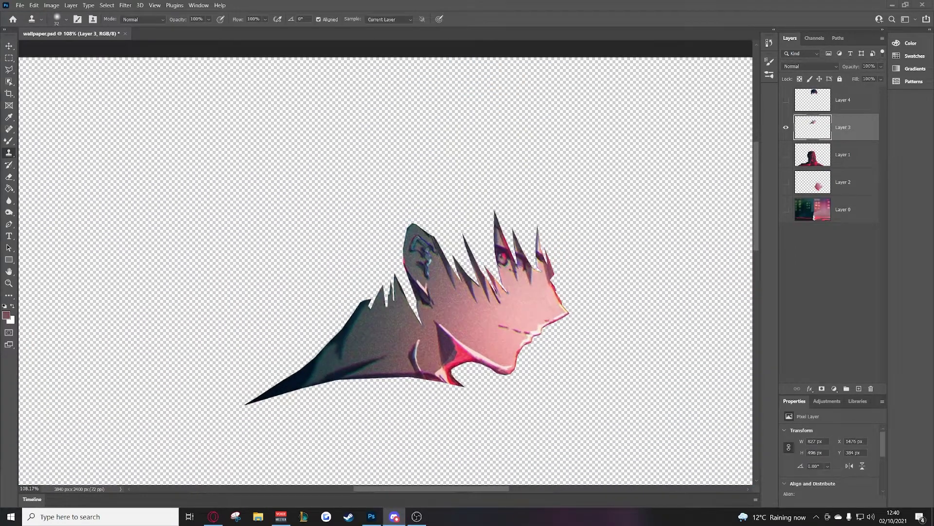
With a smaller brush, clone smooth grey over the hair spikes beside and left of the ear
scroll(418, 311, "up", 2)
scroll(418, 311, "up", 2)
scroll(419, 311, "up", 2)
right_click(367, 294)
key("Return")
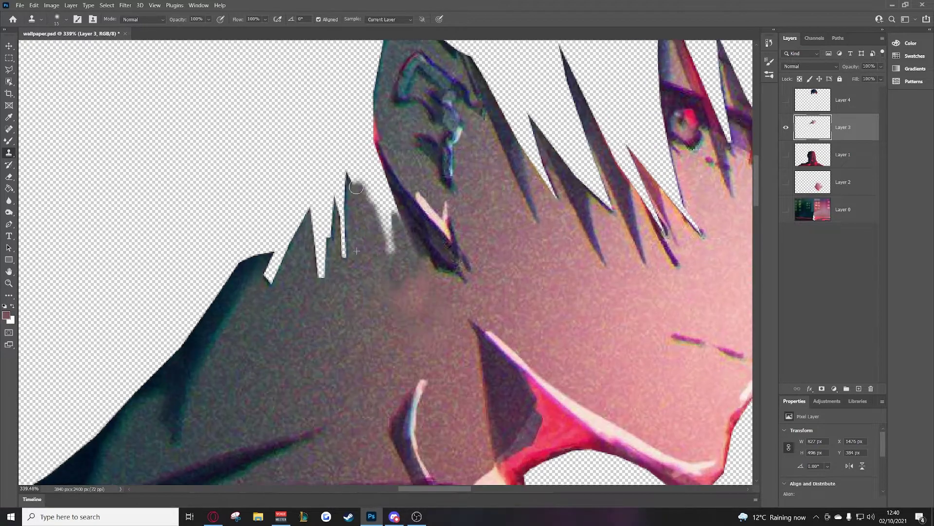
scroll(399, 284, "down", 3)
left_click_drag(380, 243, 340, 336)
scroll(355, 283, "down", 3)
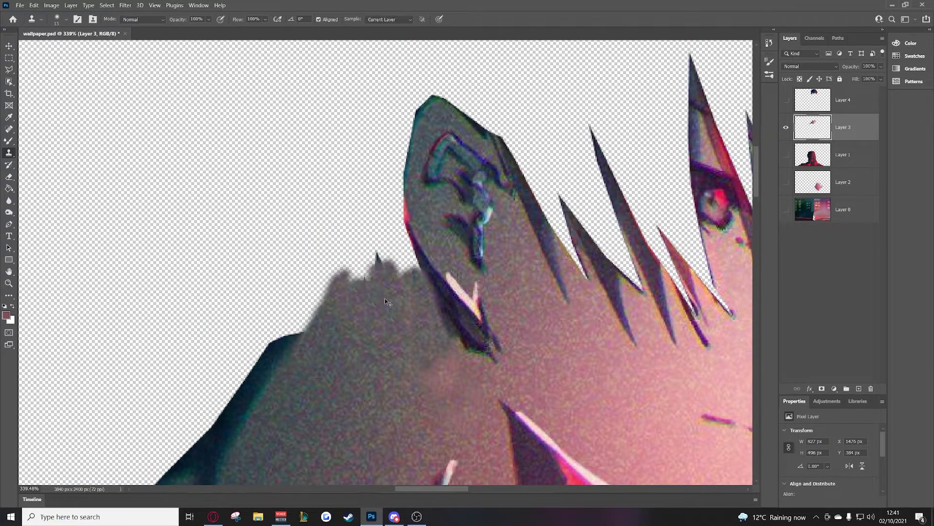
left_click_drag(345, 287, 404, 248)
scroll(401, 262, "down", 3)
scroll(401, 262, "down", 2)
scroll(399, 273, "up", 3)
scroll(398, 286, "up", 2)
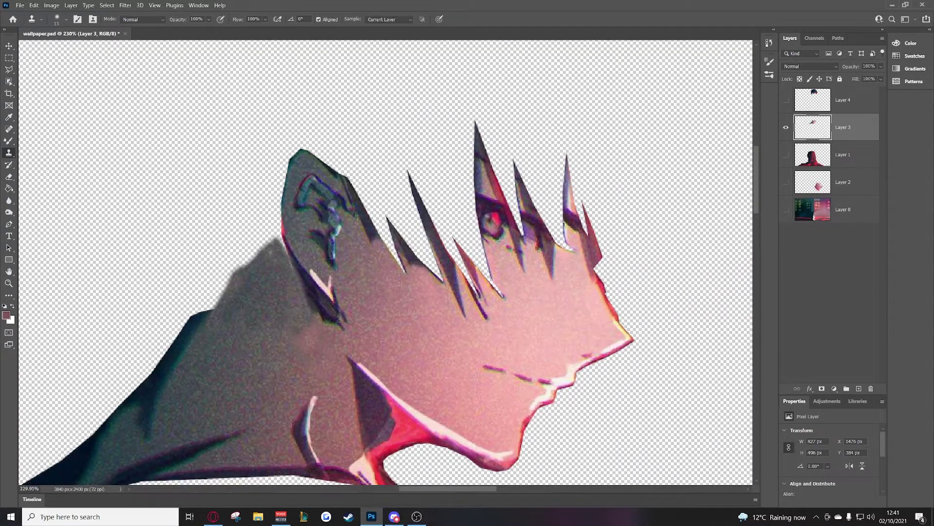
Enlarge the Clone Stamp brush to 25 px
right_click(416, 276)
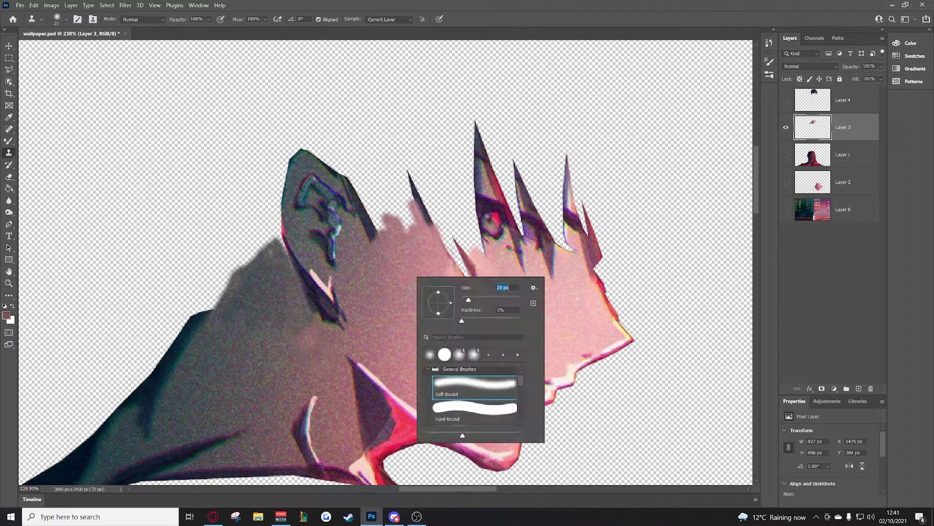
key("Return")
left_click_drag(404, 170, 471, 276)
scroll(423, 243, "down", 2)
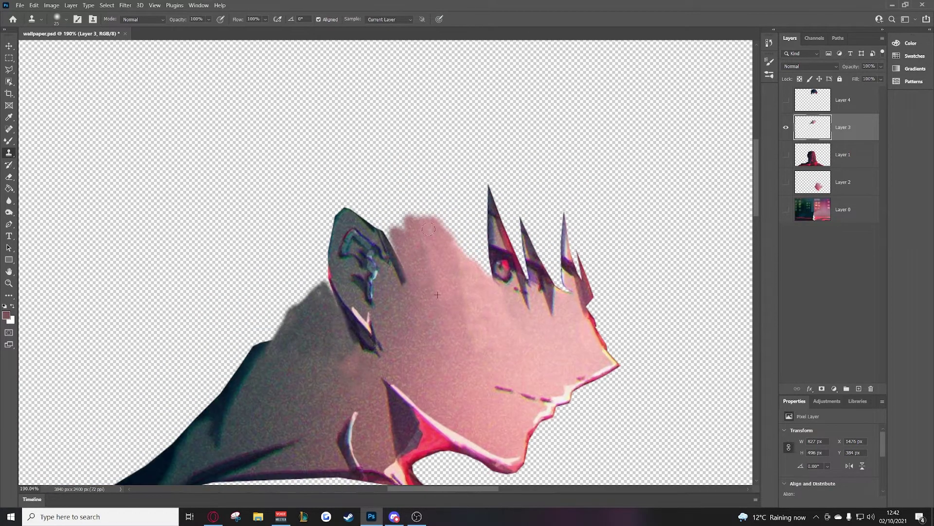
scroll(430, 233, "up", 1)
scroll(437, 249, "up", 1)
scroll(451, 273, "down", 2)
scroll(467, 287, "up", 3)
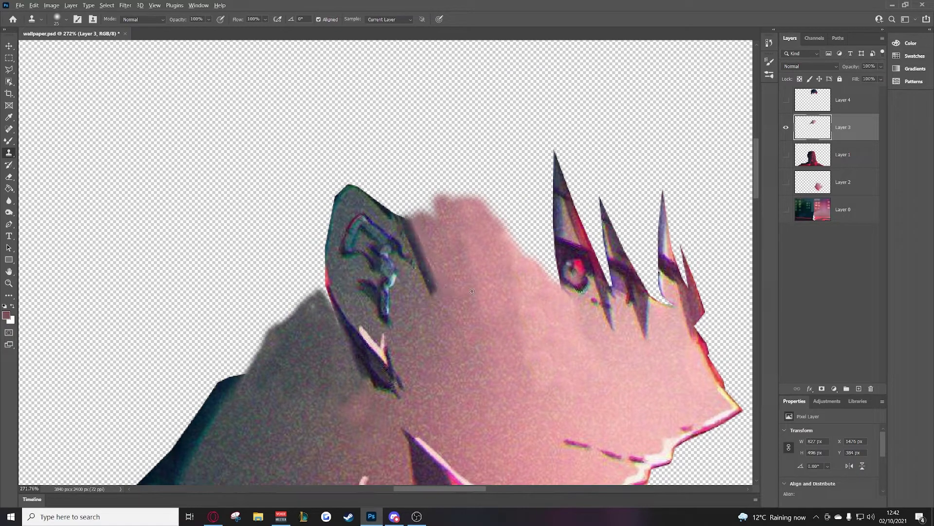
scroll(472, 291, "up", 1)
scroll(475, 294, "down", 2)
scroll(479, 298, "up", 2)
Blend the cloned colours with the Mixer Brush, then return to the Clone Stamp
key("b")
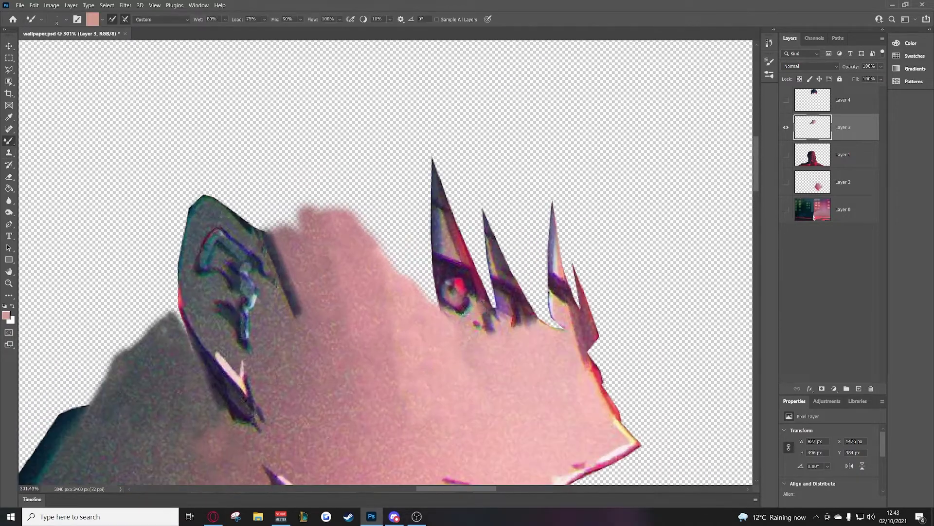
scroll(482, 317, "up", 3)
scroll(465, 292, "down", 2)
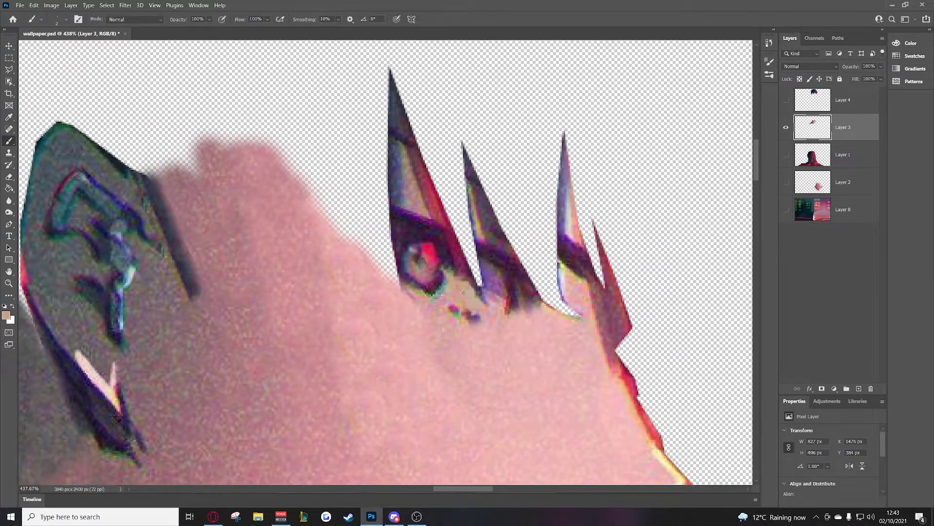
scroll(463, 292, "down", 2)
scroll(467, 292, "up", 3)
right_click(483, 285)
key("s")
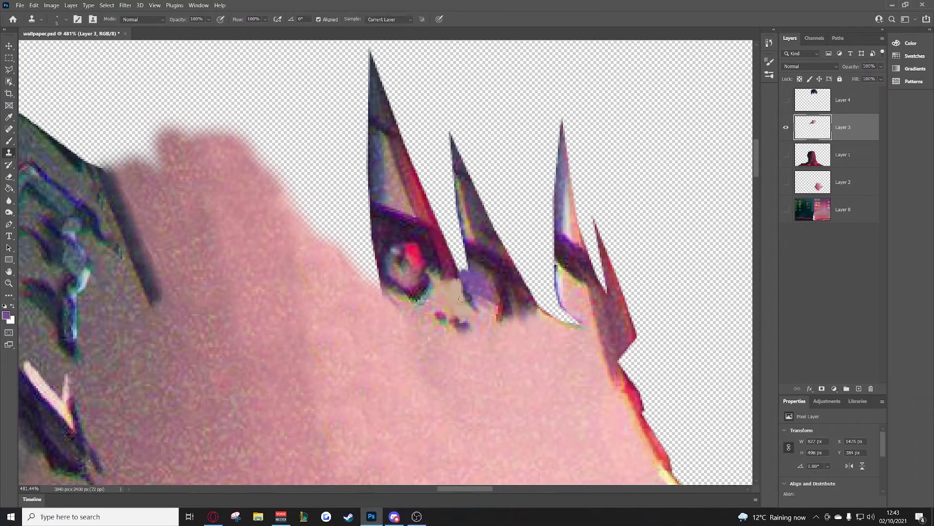
scroll(458, 295, "down", 3)
scroll(491, 284, "up", 2)
scroll(462, 261, "down", 1)
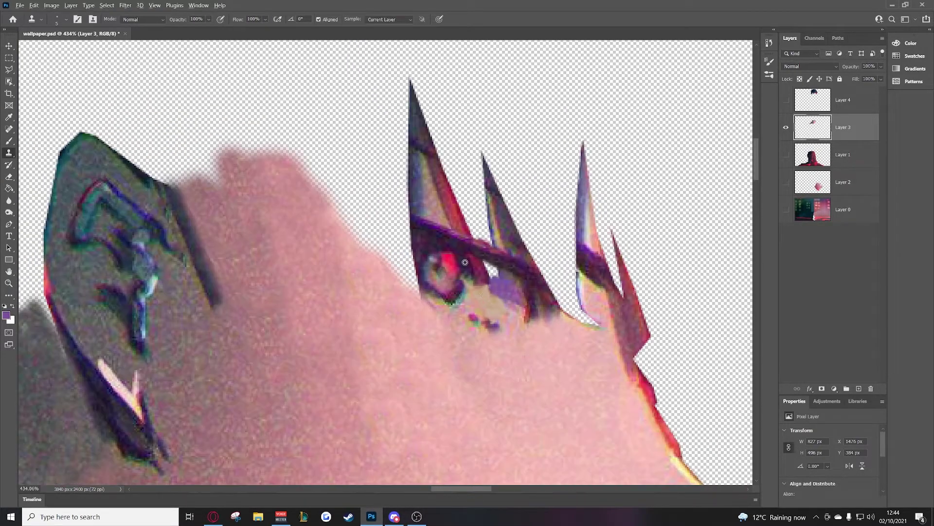
scroll(485, 272, "down", 1)
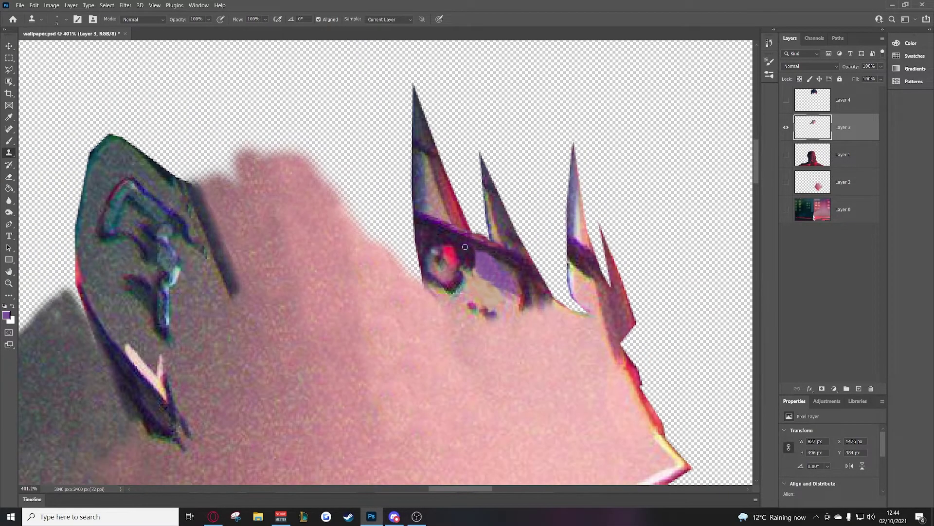
scroll(440, 229, "down", 3)
scroll(428, 253, "up", 3)
scroll(413, 282, "down", 2)
scroll(406, 307, "up", 2)
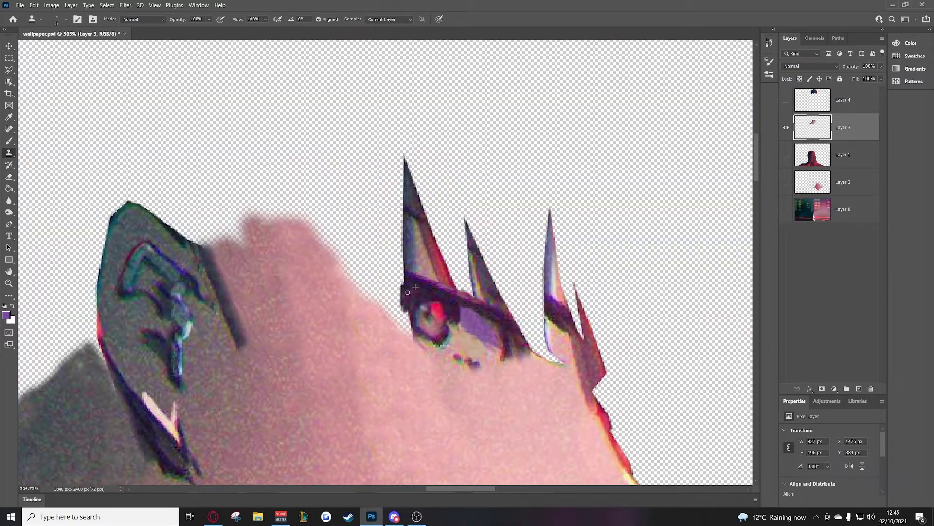
scroll(410, 314, "down", 1)
scroll(413, 307, "down", 2)
scroll(418, 307, "up", 2)
Extend pink skin up over the head and cover the hair spike's base with a 14 px brush
right_click(427, 312)
left_click_drag(428, 312, 424, 312)
left_click_drag(326, 229, 322, 249)
scroll(386, 260, "up", 2)
right_click(390, 246)
left_click_drag(389, 246, 385, 246)
left_click_drag(457, 268, 423, 226)
scroll(447, 261, "down", 3)
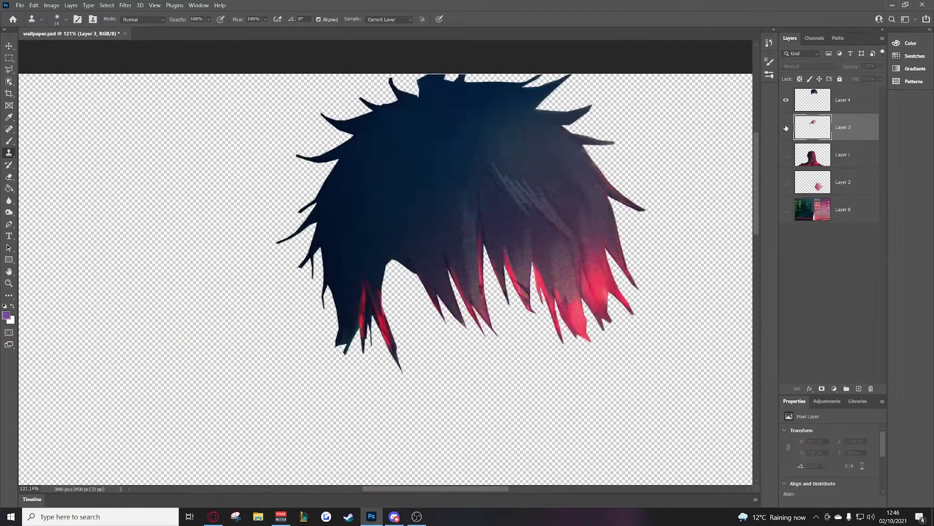
Undo the stray clone stroke and stamp a darker stroke onto the pink skin
key("ctrl+z")
scroll(415, 271, "up", 3)
scroll(415, 271, "down", 1)
left_click_drag(434, 280, 357, 237)
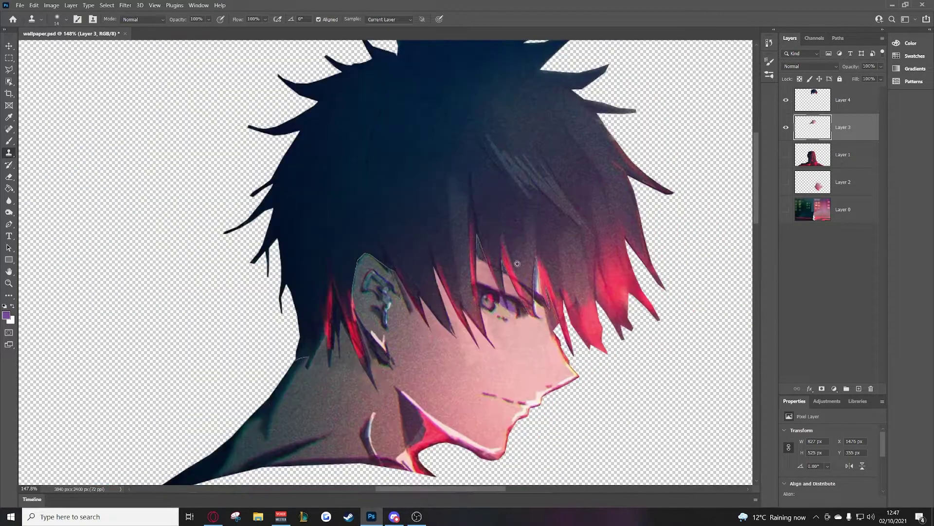
scroll(536, 267, "up", 3)
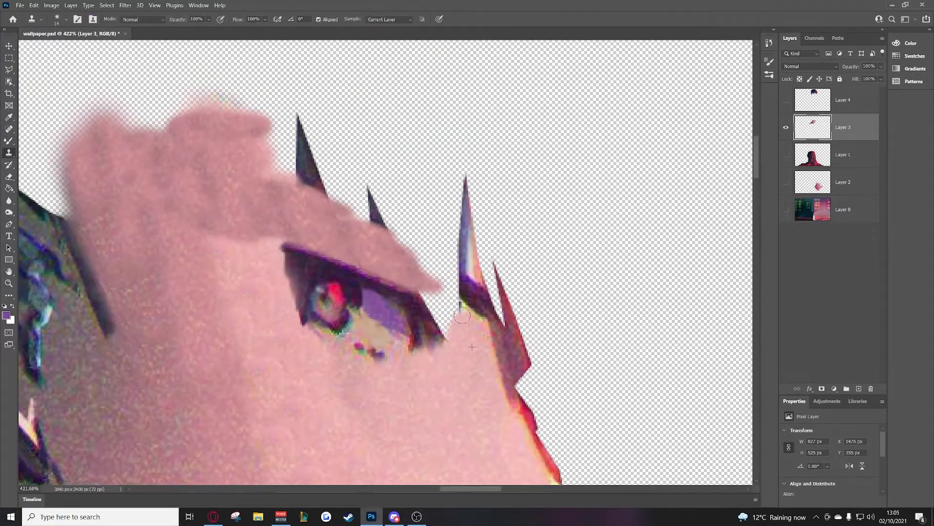
scroll(466, 361, "up", 2)
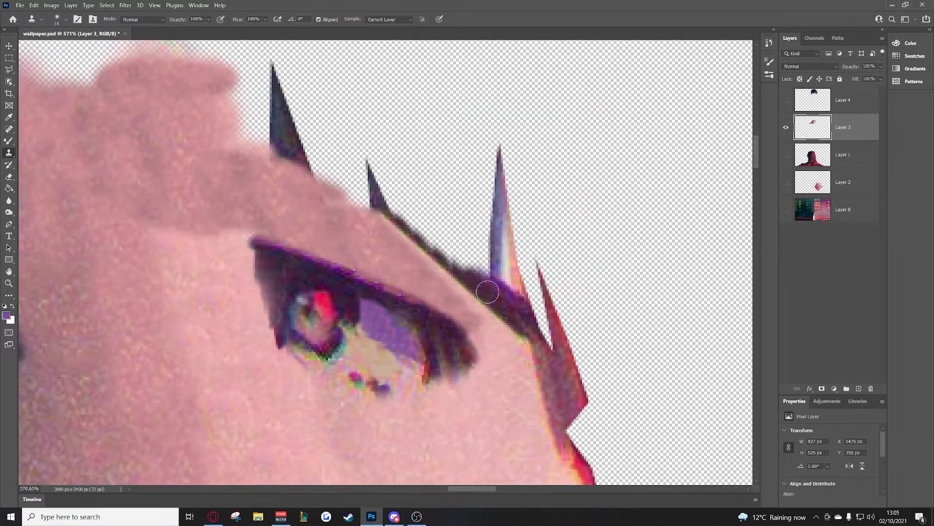
Set the brush size to 3 px, then blend and erase the skin edges
right_click(487, 281)
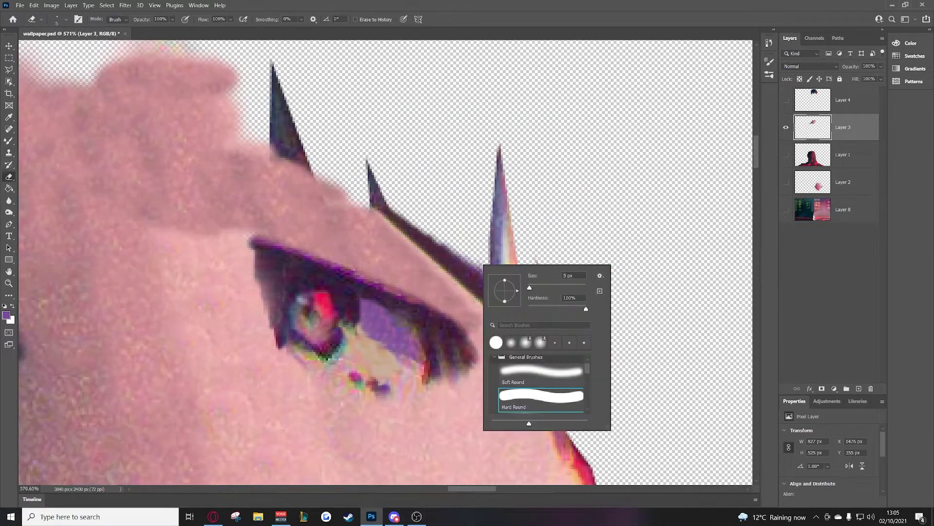
type("3")
key("Return")
scroll(445, 284, "down", 2)
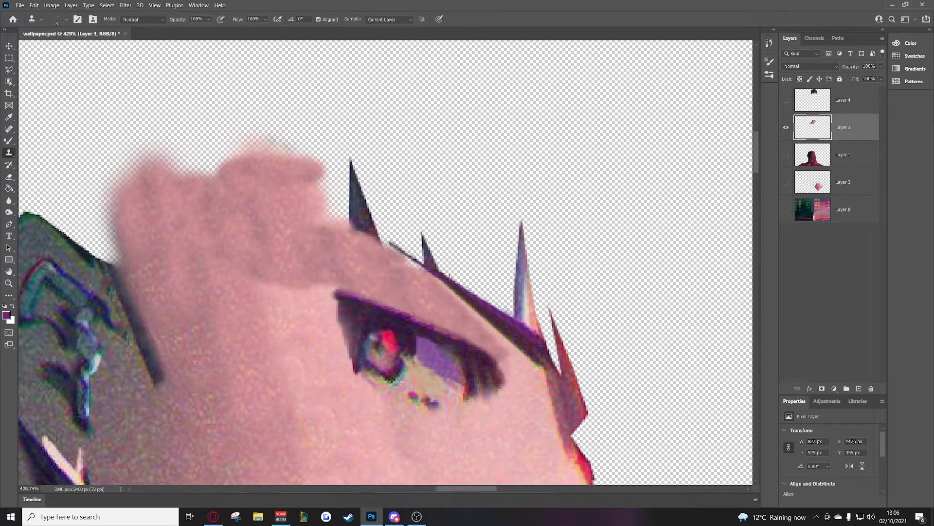
key("b")
scroll(419, 285, "down", 2)
key("e")
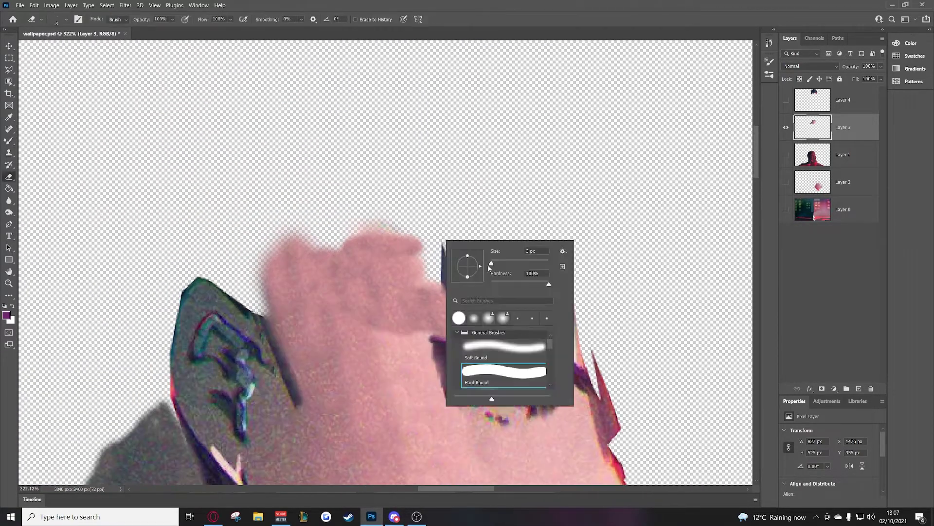
scroll(426, 284, "down", 4)
Toggle the hair layer on and off to check how the face fits beneath it
left_click(786, 100)
left_click(785, 99)
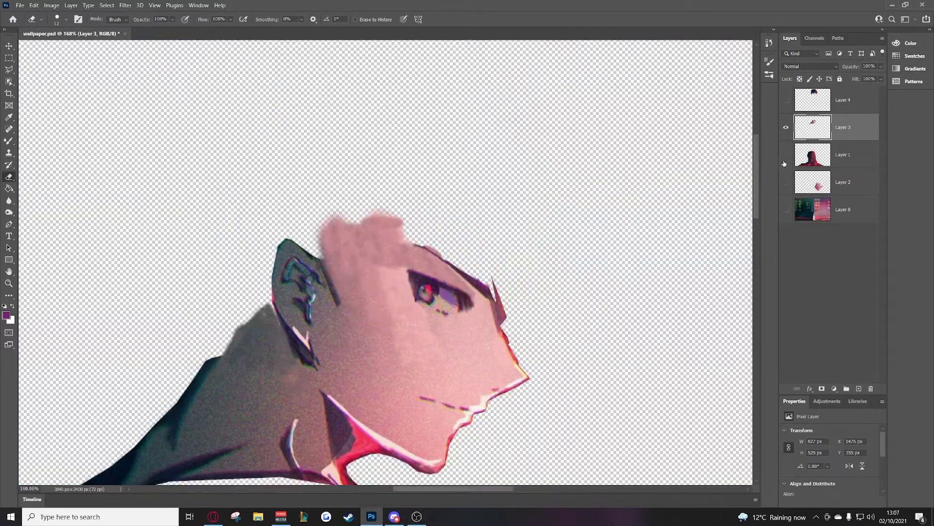
scroll(541, 322, "up", 4)
scroll(525, 277, "down", 3)
left_click(786, 100)
left_click(786, 99)
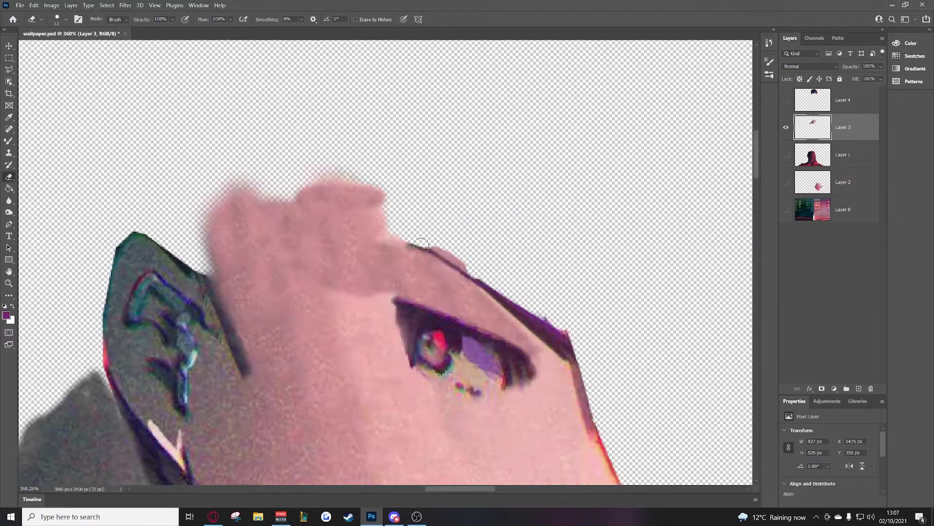
scroll(437, 273, "up", 2)
Blend the painted colours again, recheck under the hair, and return to the Clone Stamp
key("b")
left_click(786, 99)
left_click(785, 100)
scroll(362, 321, "up", 2)
scroll(362, 321, "down", 4)
key("s")
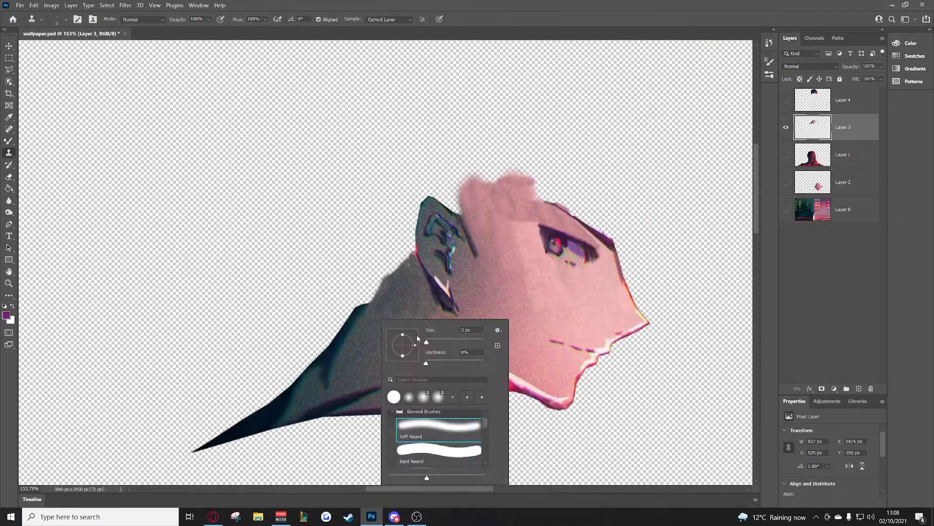
key("ctrl+comma")
key("ctrl+comma")
Extend the pink skin up over the head top and add a bump right of the forehead
scroll(385, 306, "up", 2)
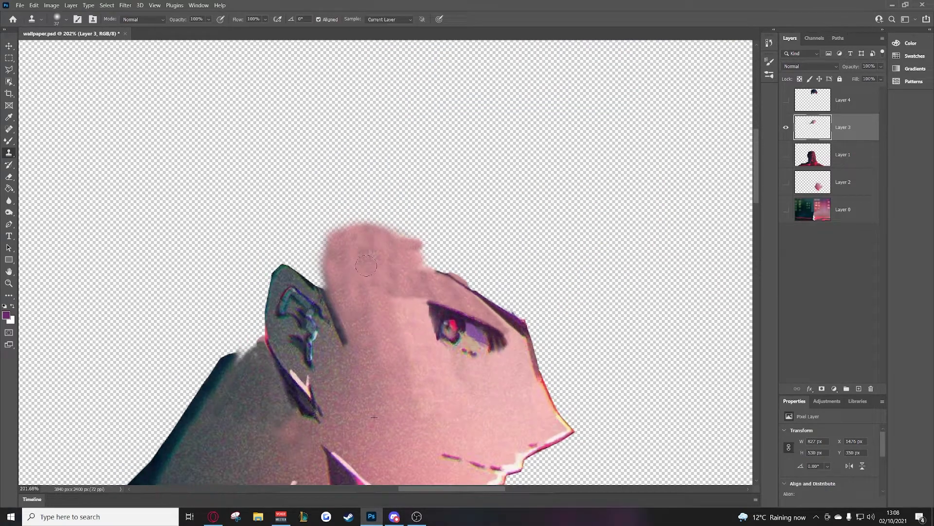
scroll(397, 324, "up", 2)
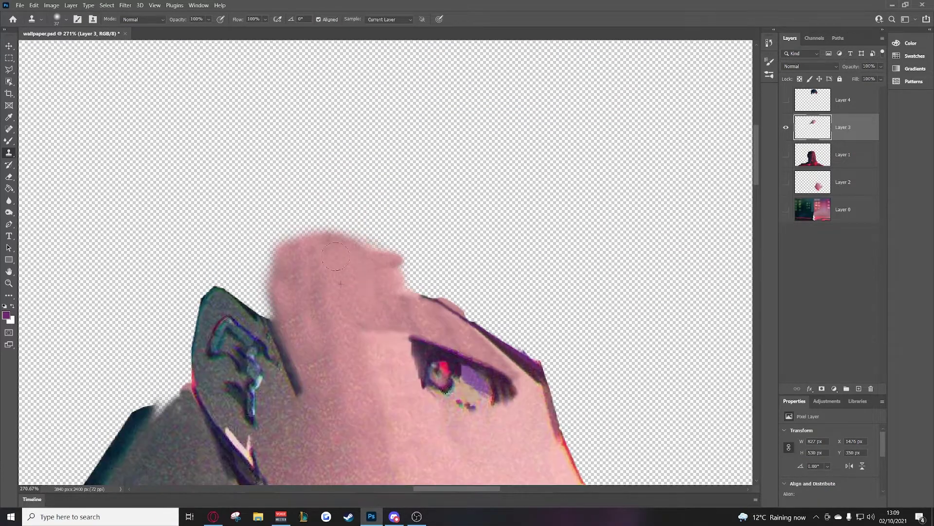
scroll(318, 291, "up", 1)
scroll(317, 290, "up", 2)
scroll(385, 261, "up", 1)
mouse_move(146, 209)
left_mouse_down()
mouse_move(339, 194)
mouse_move(394, 281)
left_mouse_up()
left_click_drag(439, 311, 474, 319)
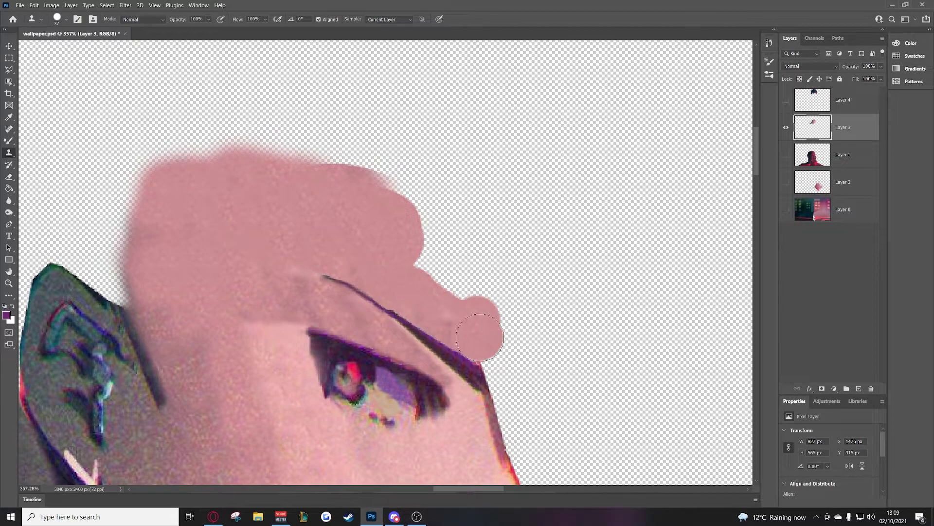
scroll(475, 318, "down", 2)
Blend the new skin and clone-fill the notch at the forehead's right edge
key("b")
scroll(472, 328, "down", 2)
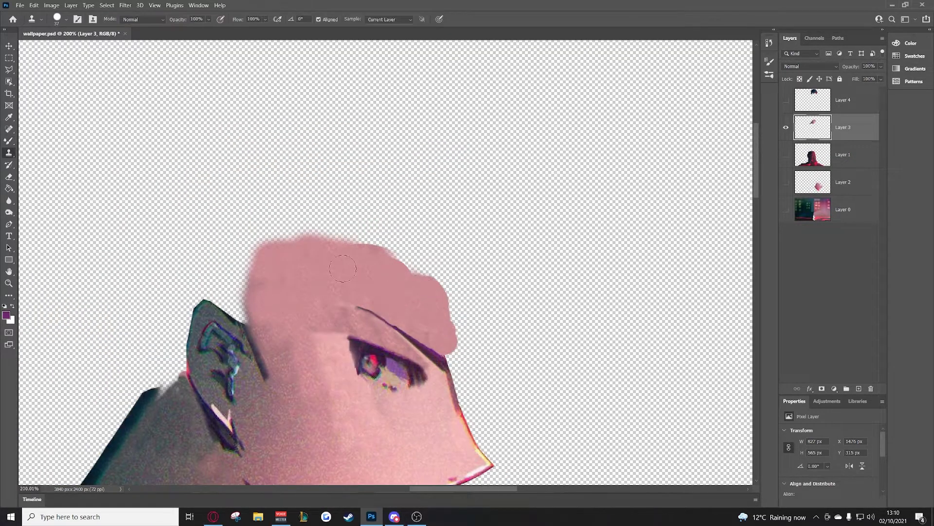
scroll(403, 292, "up", 1)
key("s")
left_click_drag(460, 249, 433, 214)
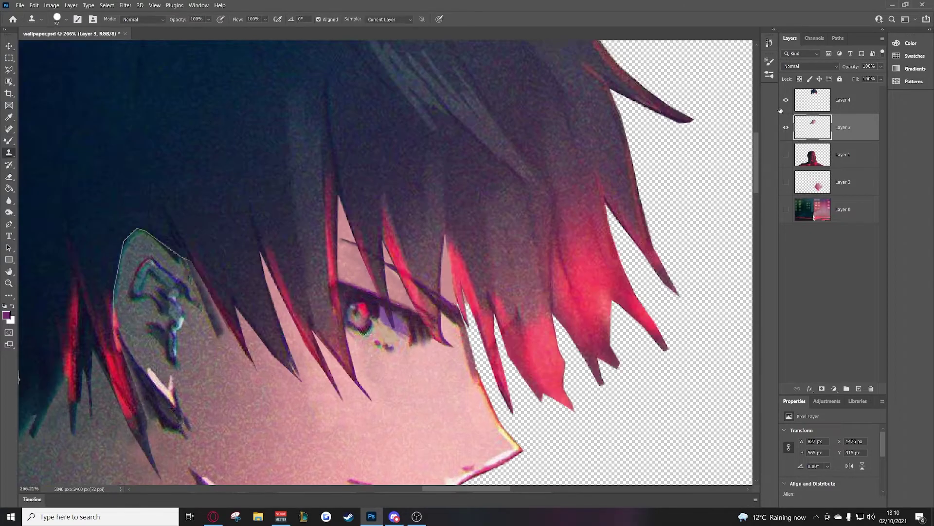
scroll(455, 294, "up", 1)
scroll(455, 294, "up", 2)
Show the hair layer over the rebuilt forehead to check the result
key("b")
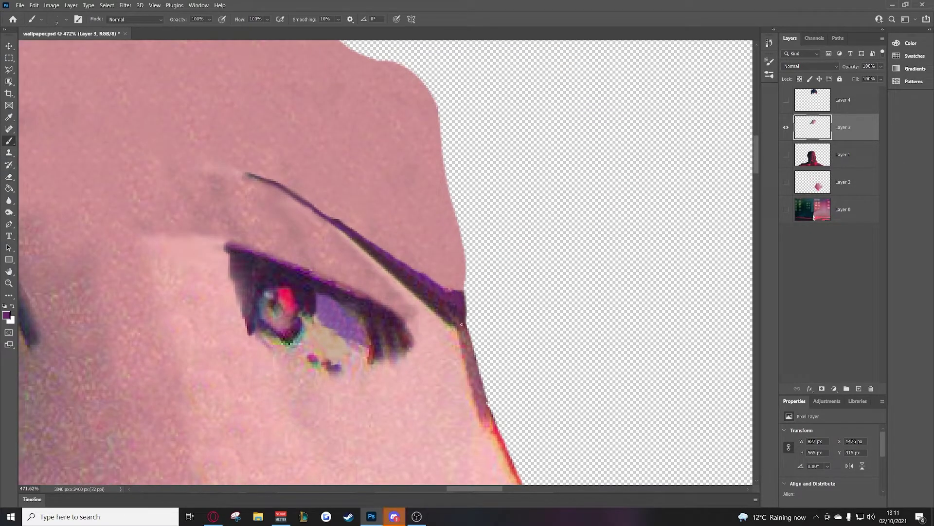
key("v")
left_click(786, 100)
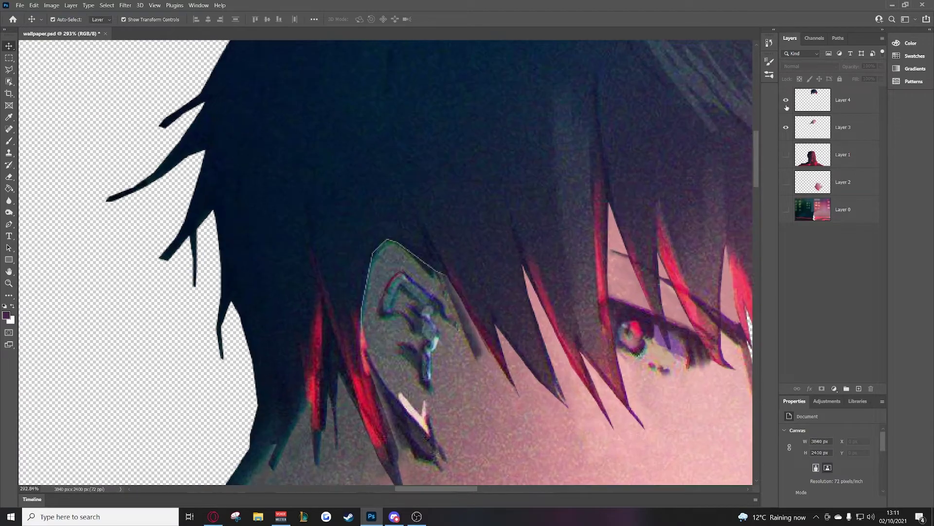
Isolate Layer 4 by hiding the other layers and begin a Polygonal Lasso outline on a hair strand
left_click(785, 100)
left_click(827, 127)
key("b")
scroll(415, 269, "up", 2)
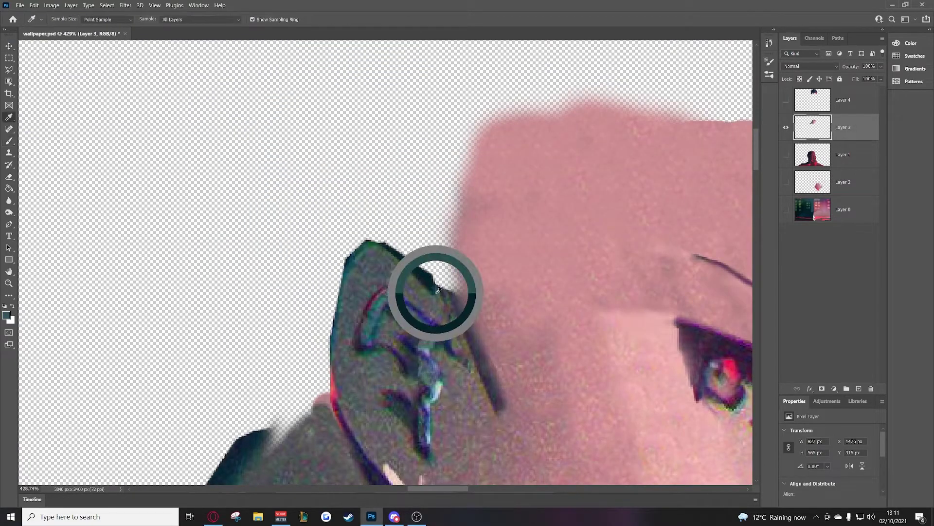
left_click(786, 100)
scroll(390, 243, "down", 7)
left_click(786, 127)
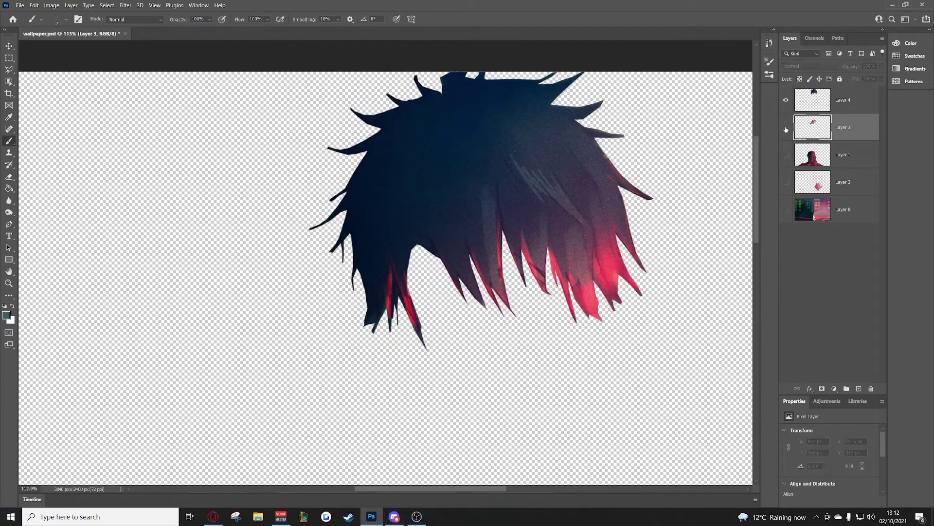
key("l")
left_click(429, 364)
left_click(387, 288)
Copy the first outlined hair strands onto new layers with Ctrl+J and nudge one aside to check it
key("ctrl+j")
scroll(359, 426, "up", 5)
scroll(413, 298, "down", 5)
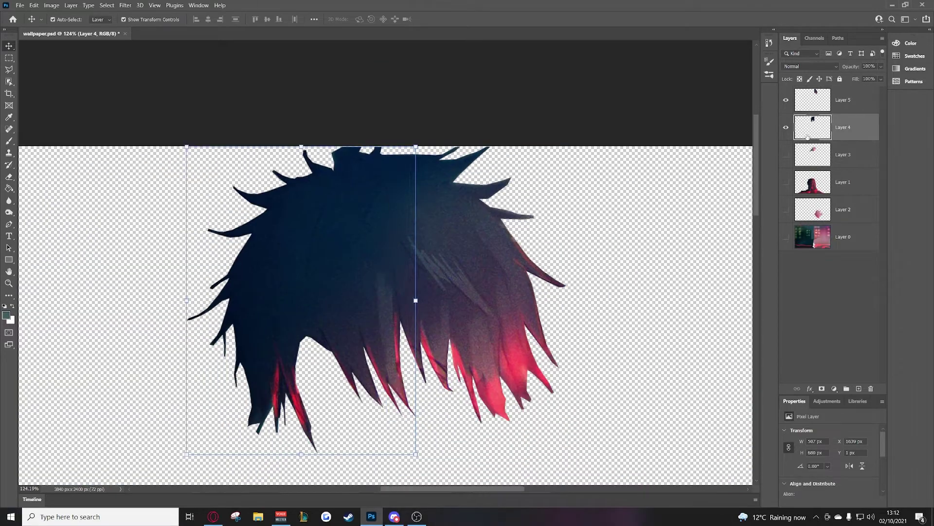
scroll(438, 243, "up", 2)
key("m")
left_click(9, 69)
left_click_drag(487, 136, 462, 419)
key("ctrl+j")
key("v")
left_click_drag(506, 194, 526, 194)
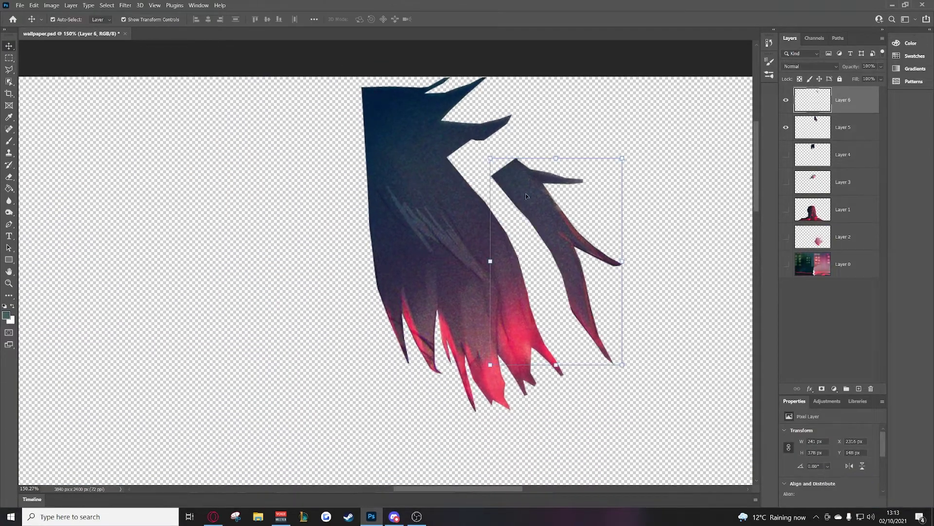
scroll(504, 209, "up", 2)
Hide Layer 6, select Layer 5, and copy another lassoed strand onto a new layer
left_click(786, 100)
left_click(852, 127)
scroll(487, 243, "down", 1)
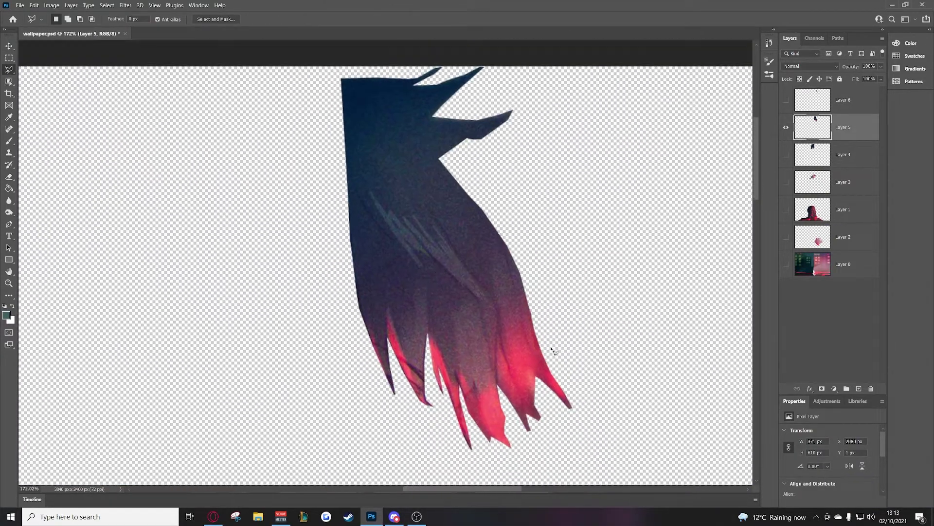
key("l")
left_click(413, 187)
left_click(446, 170)
double_click(557, 181)
key("ctrl+j")
key("v")
scroll(441, 194, "up", 7)
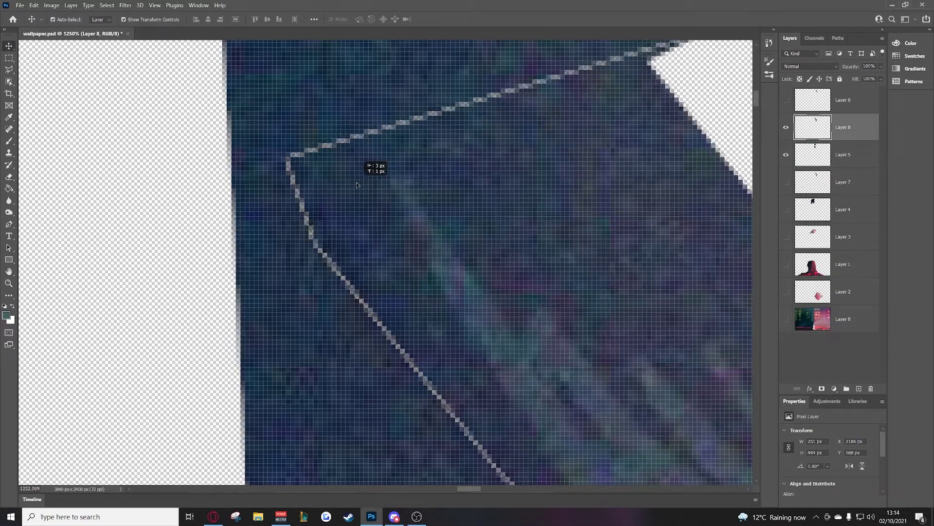
Cut the outlined area onto Layer 8, deselect, and show only Layer 4
key("ctrl+shift+j")
left_click(338, 216)
key("ctrl+d")
key("v")
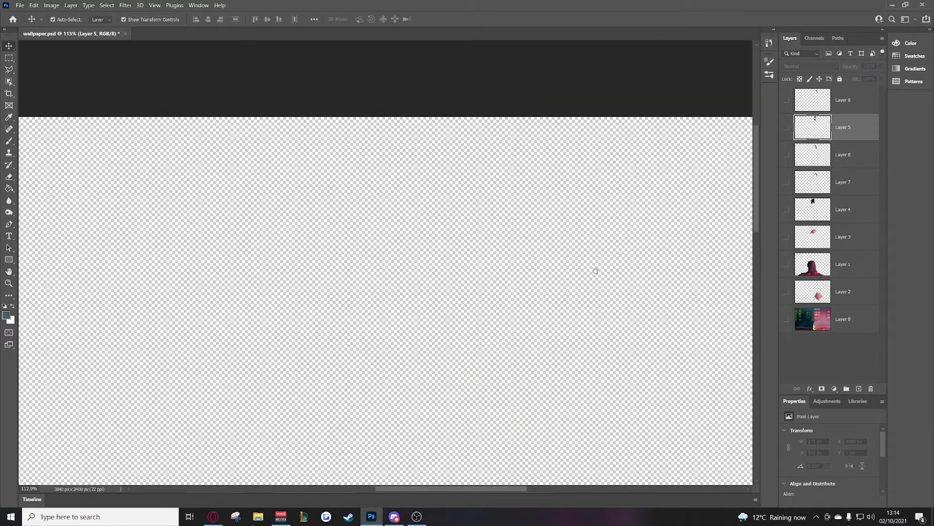
left_click(786, 127)
left_click(786, 210, "alt")
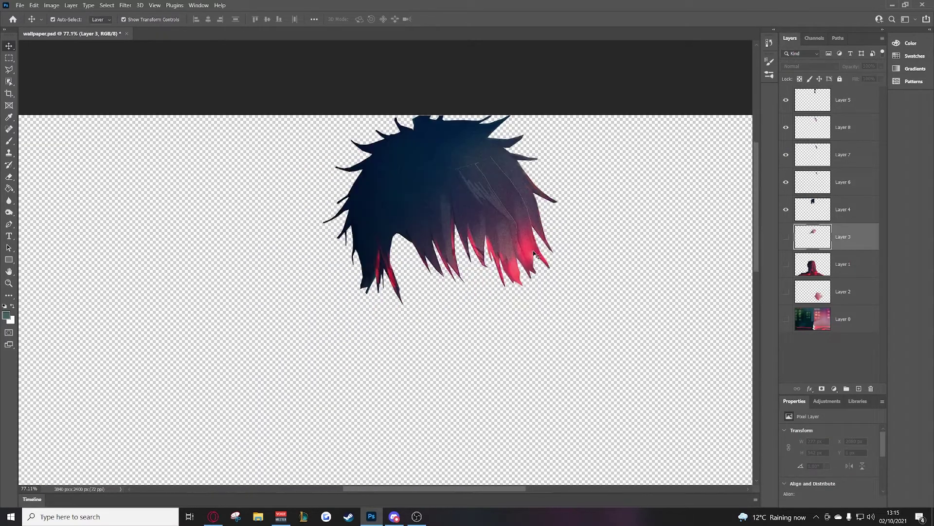
scroll(296, 209, "down", 2)
With Layer 3 visible for reference, cut another Layer 4 strand onto new Layer 9
left_click(843, 209)
key("l")
scroll(296, 210, "up", 3)
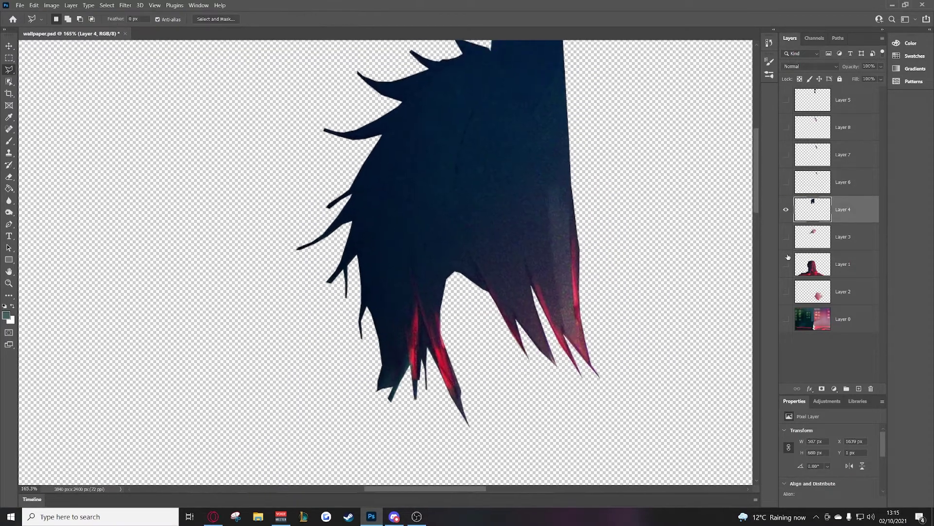
left_click(786, 237)
left_click(508, 161)
key("ctrl+shift+j")
scroll(550, 119, "up", 5)
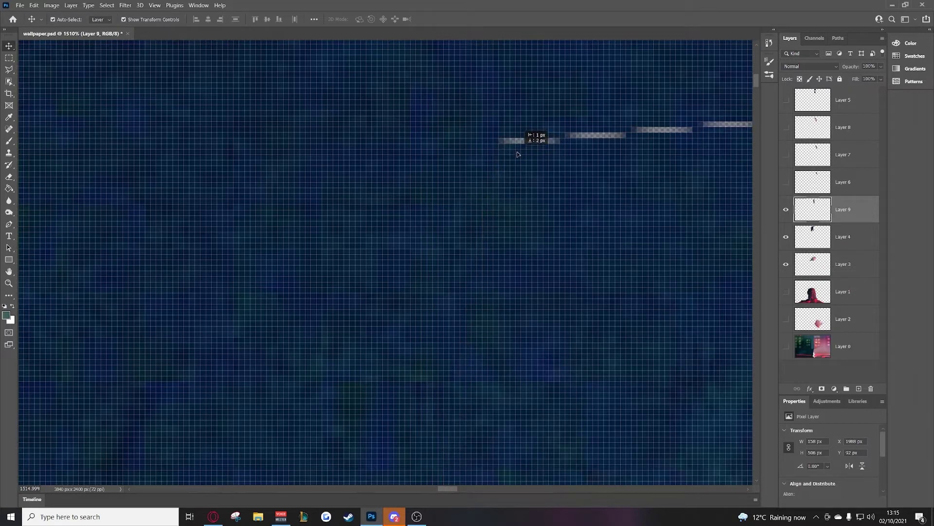
scroll(537, 136, "down", 6)
Cut the last strand onto Layer 10 and turn all the strand layers back on
key("v")
scroll(577, 281, "up", 5)
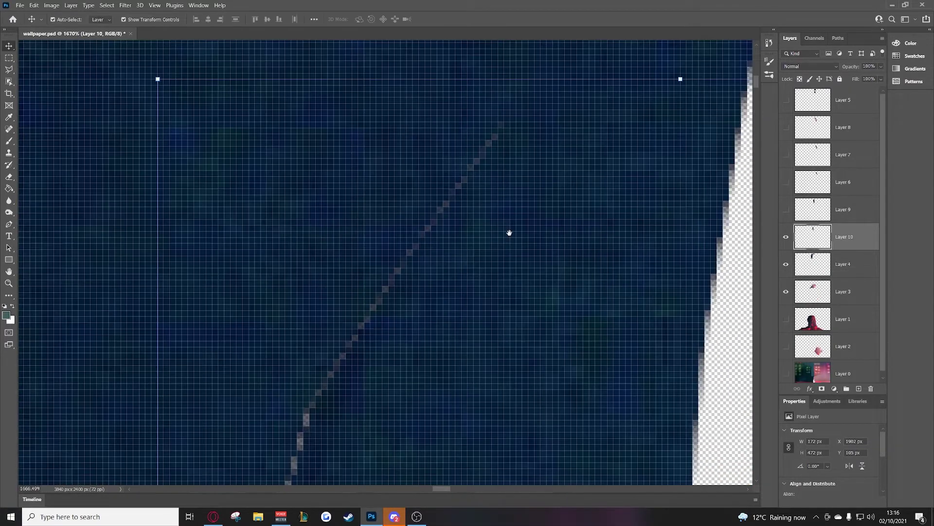
key("ctrl+shift+j")
scroll(577, 281, "down", 6)
key("v")
left_click_drag(786, 237, 786, 100)
scroll(528, 290, "down", 2)
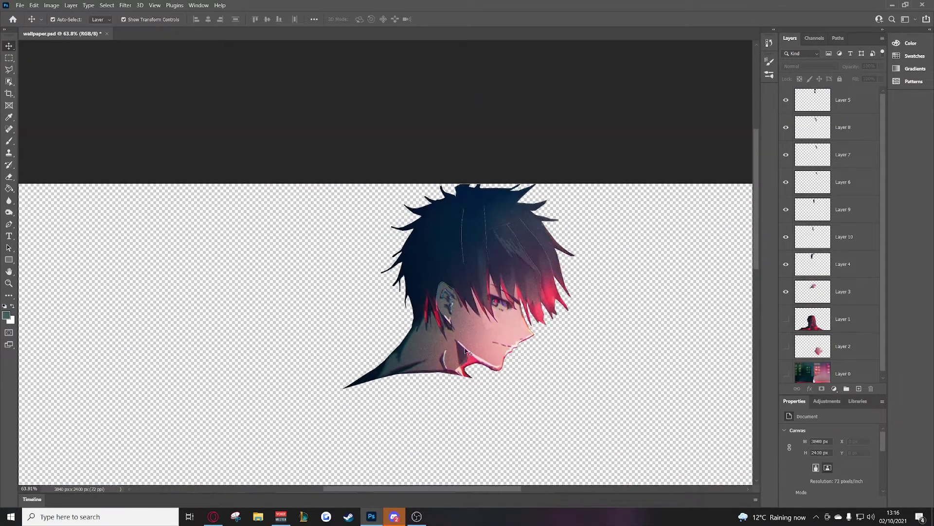
scroll(528, 291, "down", 2)
Show only Layer 1, the body layer, hiding the background and hair layers
left_click_drag(786, 319, 786, 373)
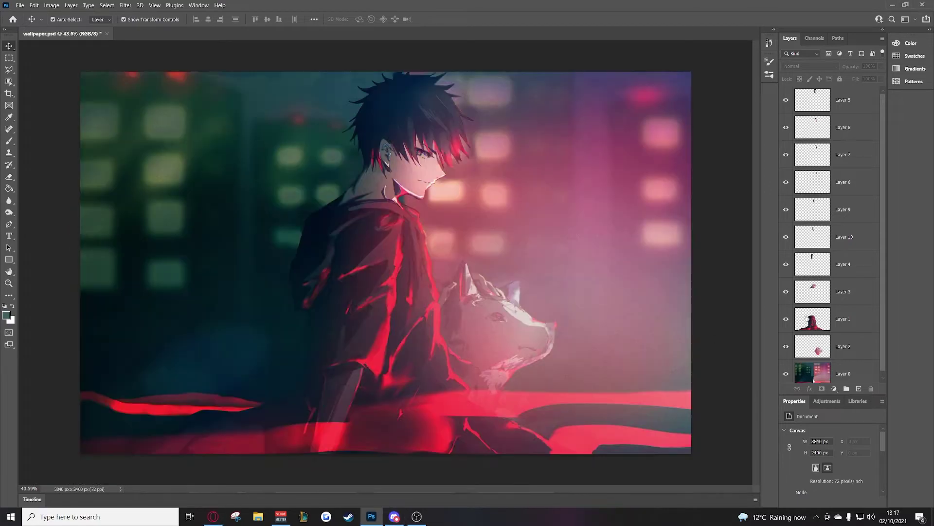
left_click(785, 373)
scroll(389, 146, "up", 5)
scroll(389, 146, "down", 6)
left_click_drag(786, 100, 785, 304)
left_click(786, 373)
left_click(786, 373)
left_click(844, 318)
left_click(786, 373)
left_click_drag(786, 373, 786, 346)
scroll(422, 260, "up", 2)
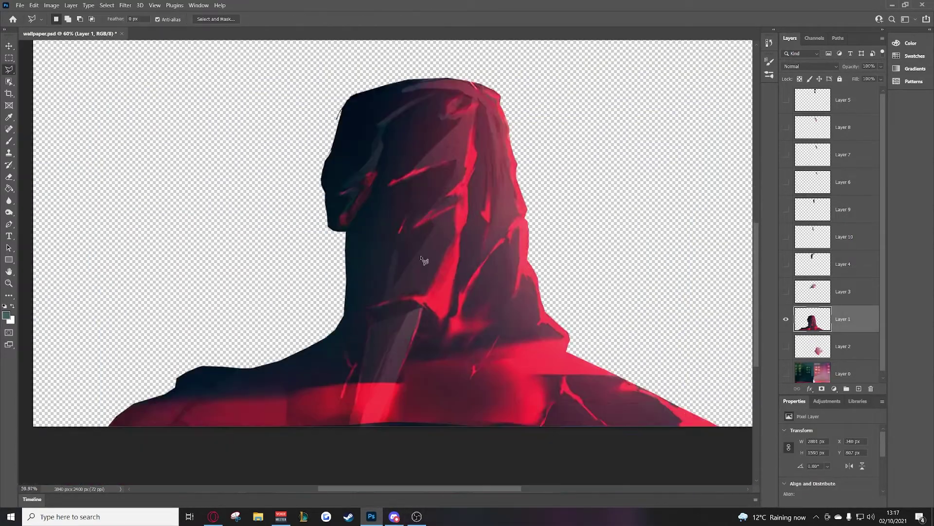
scroll(422, 260, "up", 2)
Outline the arm beside the neck and cut it onto its own Layer 11
left_click(363, 384)
scroll(371, 255, "up", 2)
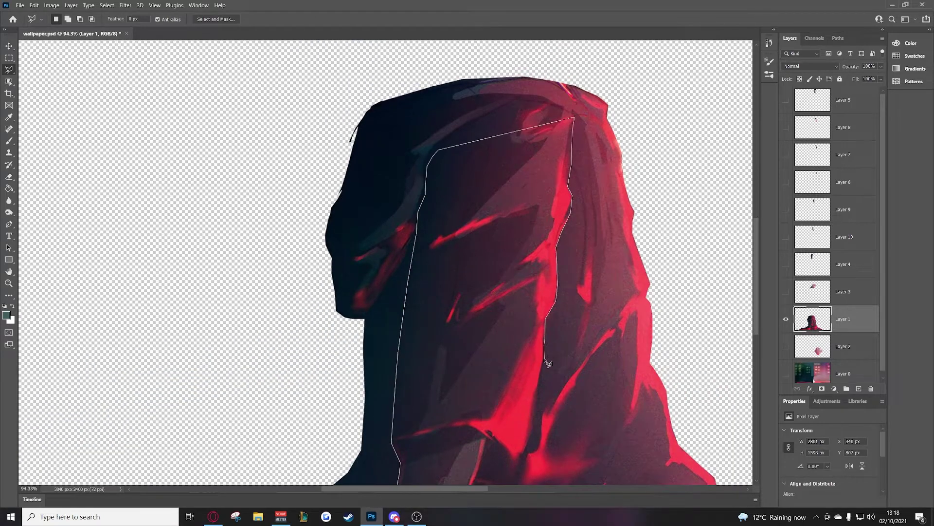
scroll(548, 364, "down", 3)
double_click(448, 475)
key("ctrl+shift+j")
scroll(475, 334, "down", 3)
scroll(403, 340, "up", 3)
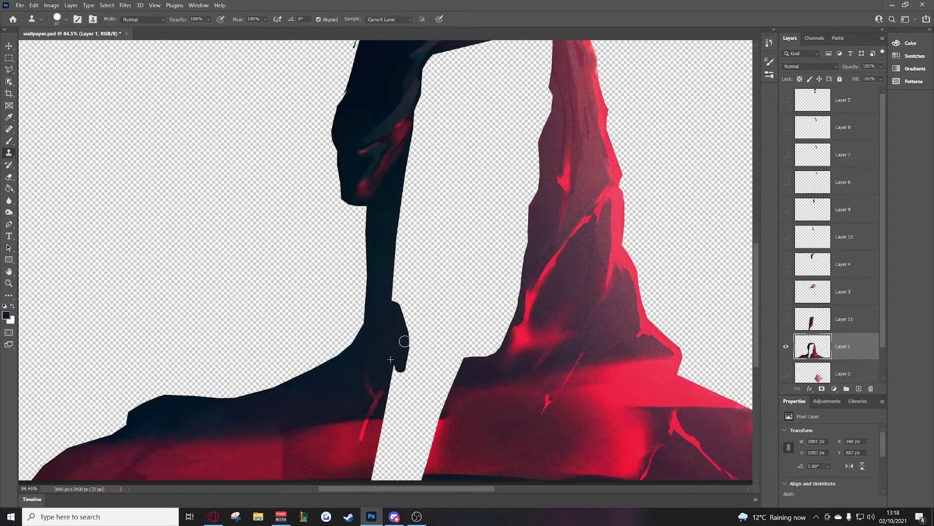
Clone-stamp dark fabric into the notch beside the neck and along the shoulder gap
key("s")
scroll(407, 313, "up", 3)
left_click_drag(438, 319, 428, 218)
scroll(382, 250, "down", 1)
left_click_drag(381, 250, 553, 156)
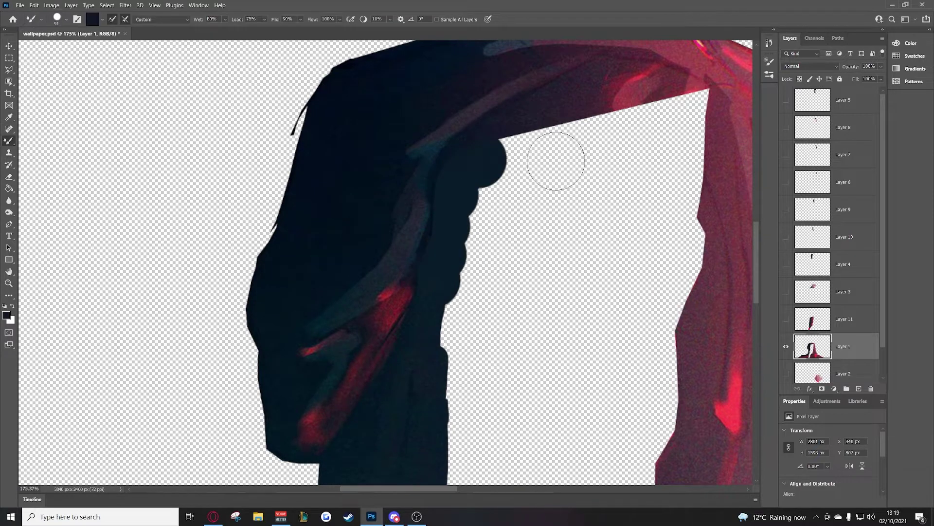
left_click_drag(455, 177, 435, 347)
scroll(436, 347, "down", 2)
scroll(458, 278, "up", 3)
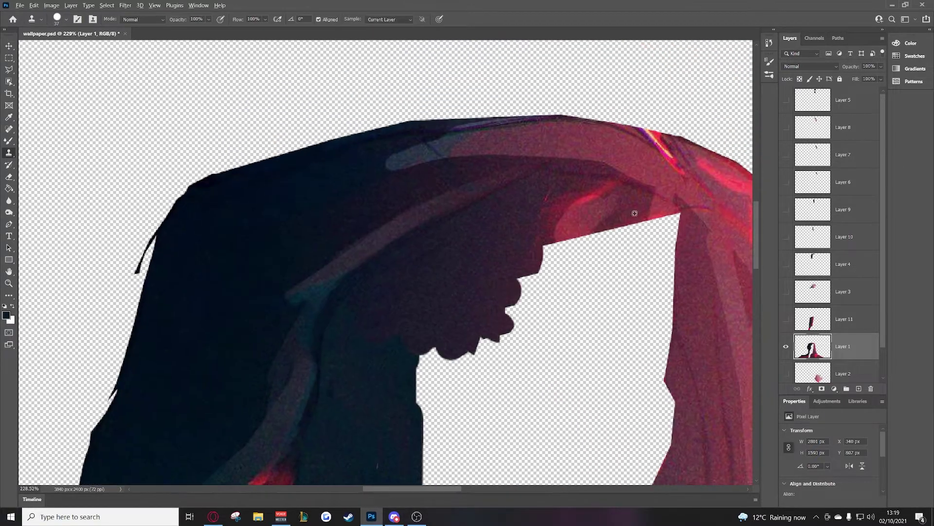
scroll(636, 208, "up", 2)
Clone over the jagged gap at the bottom edge and along the hole's edge
right_click(666, 207)
key("Return")
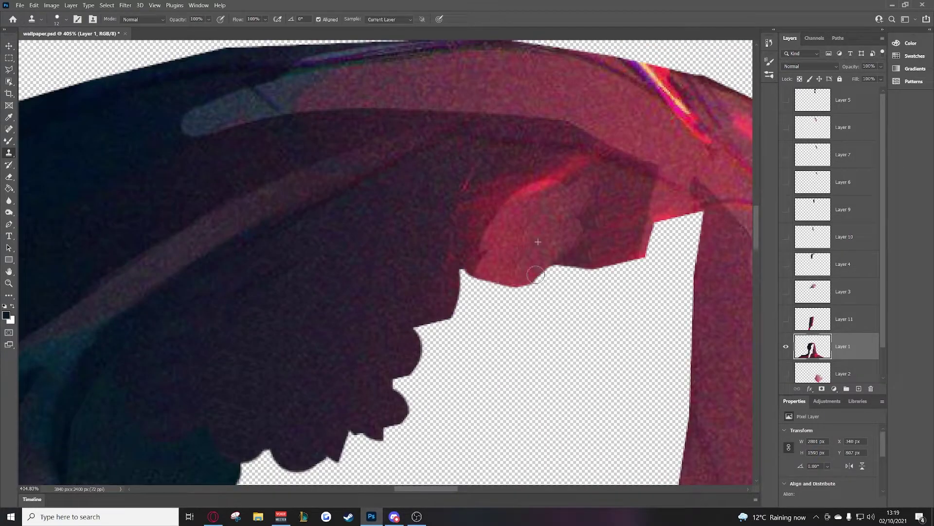
scroll(623, 253, "down", 2)
scroll(617, 252, "down", 1)
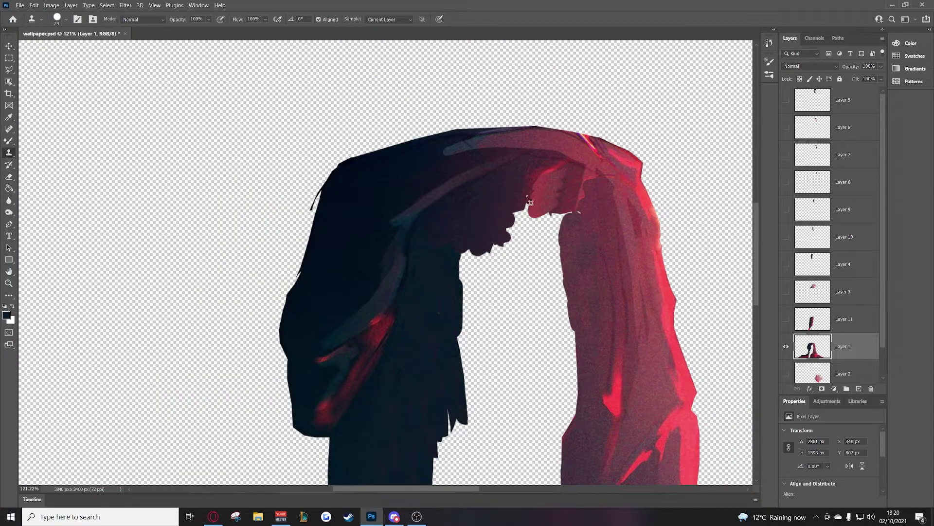
scroll(530, 202, "down", 3)
scroll(568, 247, "down", 1)
scroll(570, 249, "down", 2)
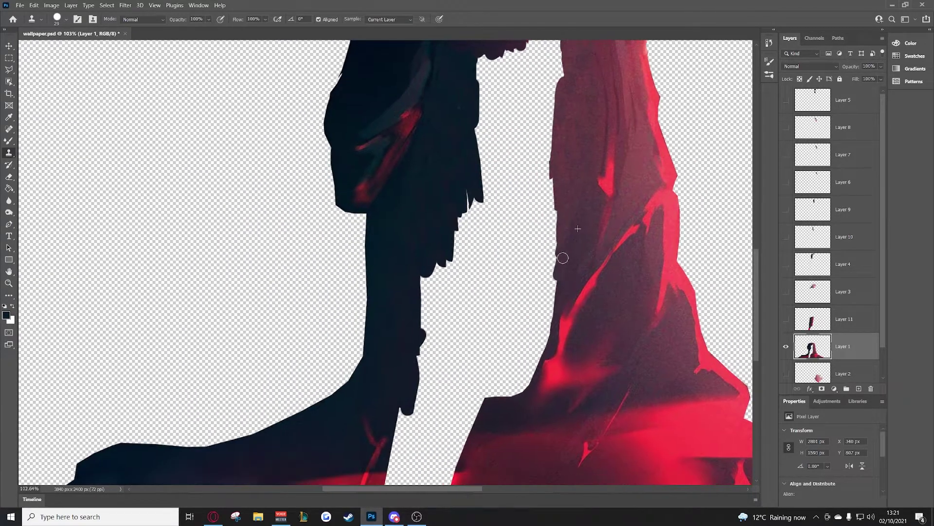
scroll(472, 368, "down", 5)
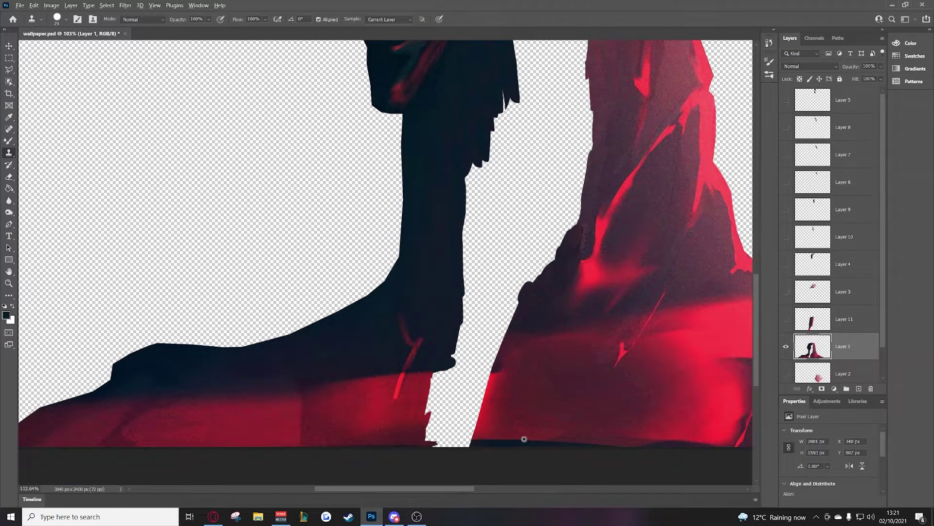
scroll(503, 436, "up", 3)
left_click_drag(528, 390, 404, 343)
scroll(447, 316, "down", 2)
scroll(455, 294, "up", 2)
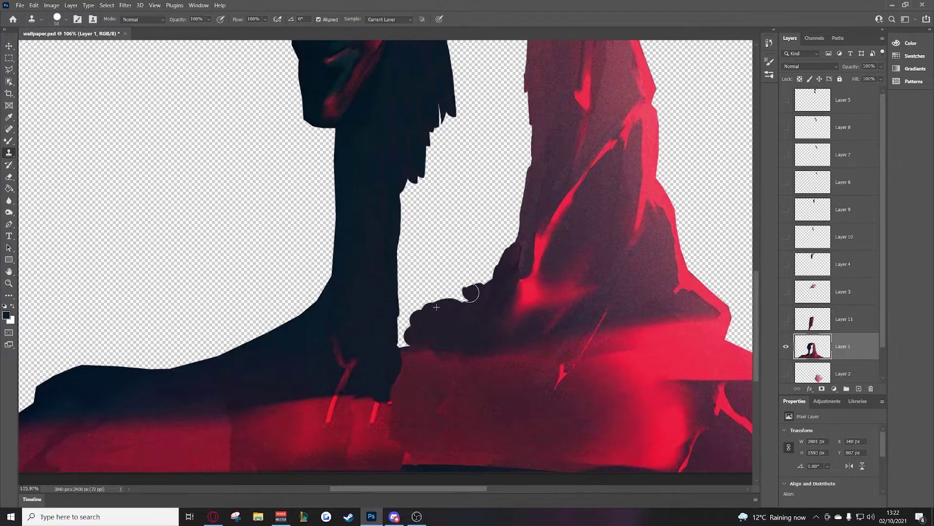
scroll(487, 194, "up", 3)
scroll(520, 109, "up", 2)
left_click_drag(521, 110, 487, 292)
scroll(480, 225, "down", 5)
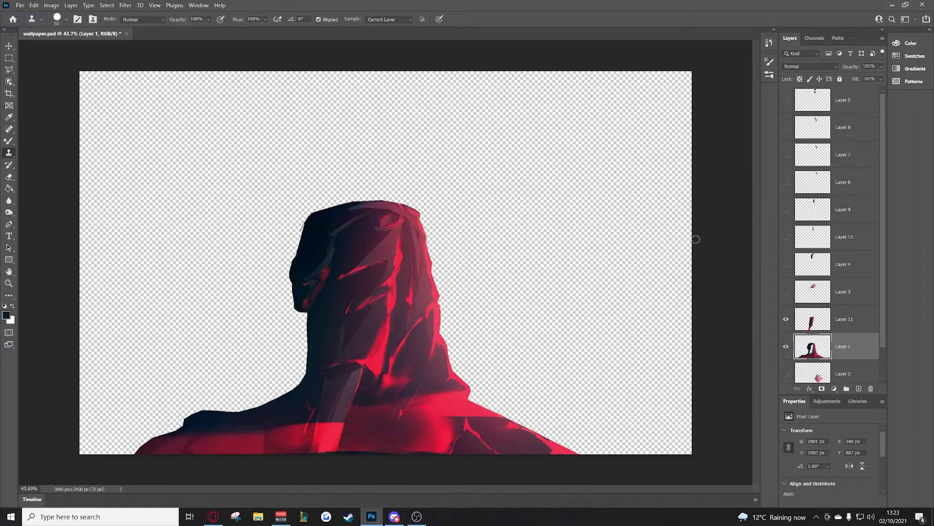
Hide the body and hair layers and copy an outlined hair strand onto new Layer 12
left_click(786, 346)
key("v")
key("ctrl+s")
mouse_move(786, 264)
left_mouse_down()
mouse_move(786, 100)
mouse_move(786, 264)
left_mouse_up()
key("ctrl+v")
scroll(407, 225, "up", 5)
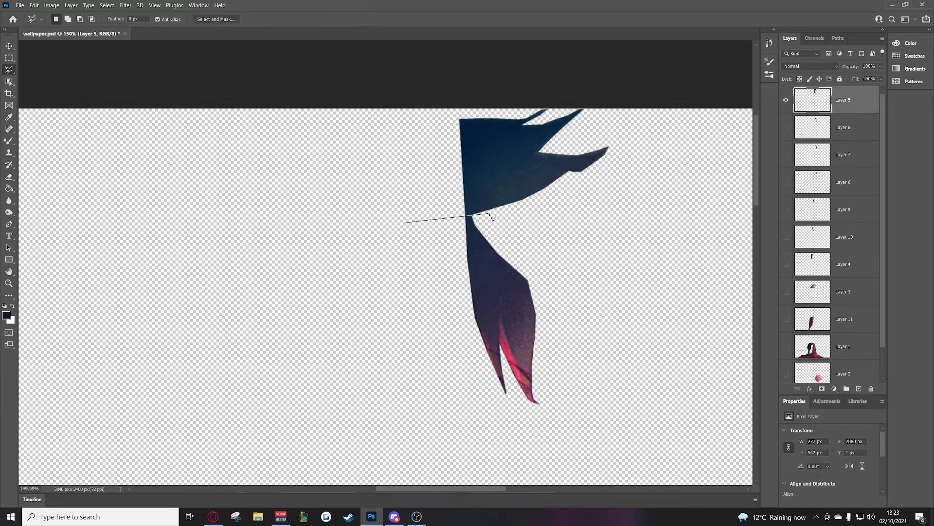
scroll(471, 203, "up", 5)
scroll(471, 203, "down", 5)
scroll(471, 203, "down", 3)
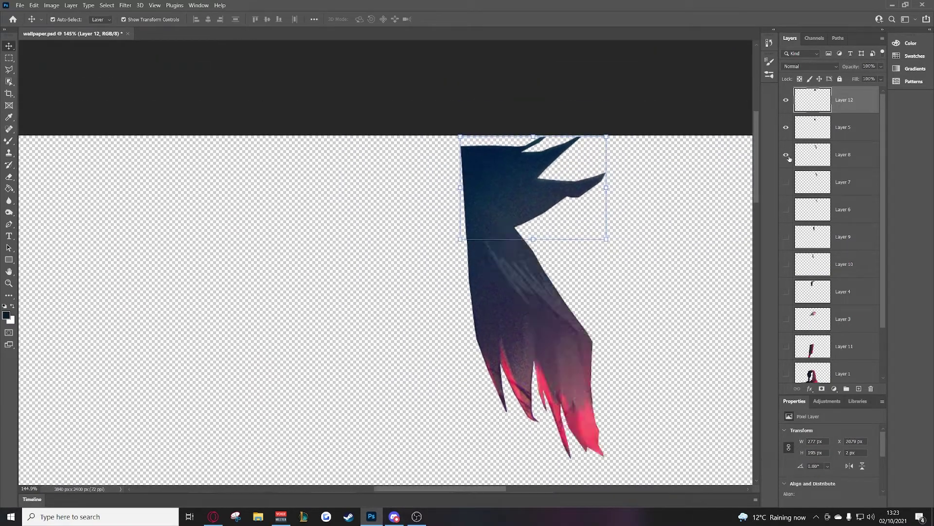
Move Layer 12 below Layer 10 and merge Layer 4 into it
left_click_drag(845, 99, 845, 277)
left_click(843, 291, "ctrl")
right_click(842, 291)
left_click(773, 395)
Clone-stamp dark paint into the hair notch, then step up through Layers 10 and 9
scroll(362, 219, "up", 2)
key("s")
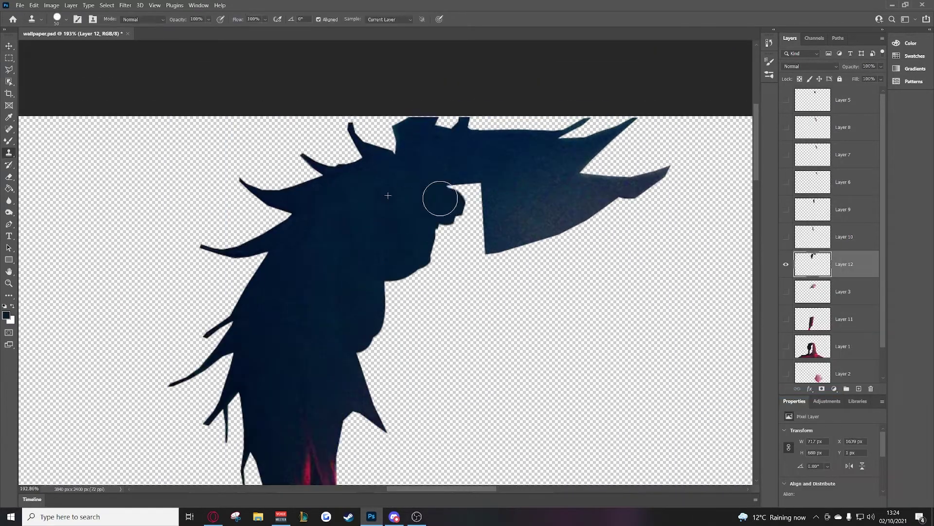
left_click_drag(461, 214, 438, 253)
scroll(438, 253, "down", 3)
scroll(417, 240, "up", 3)
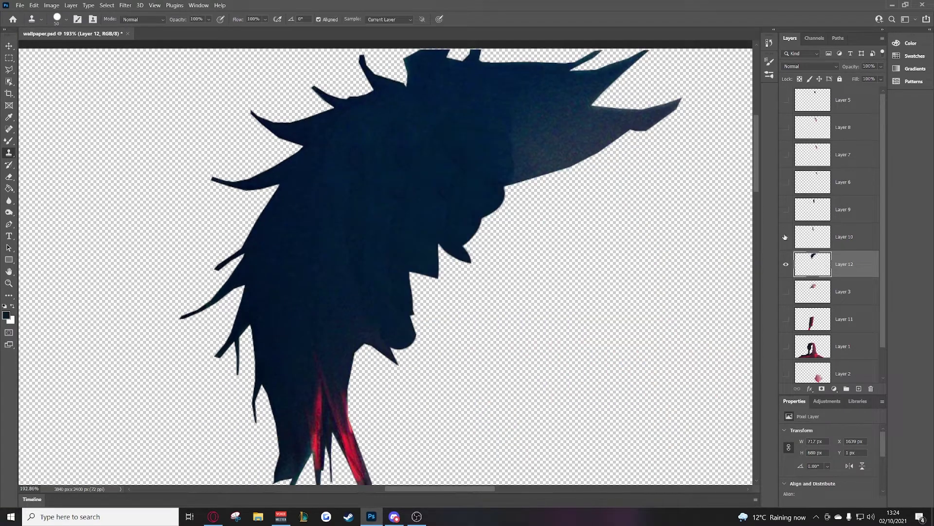
scroll(536, 148, "up", 2)
scroll(511, 196, "down", 3)
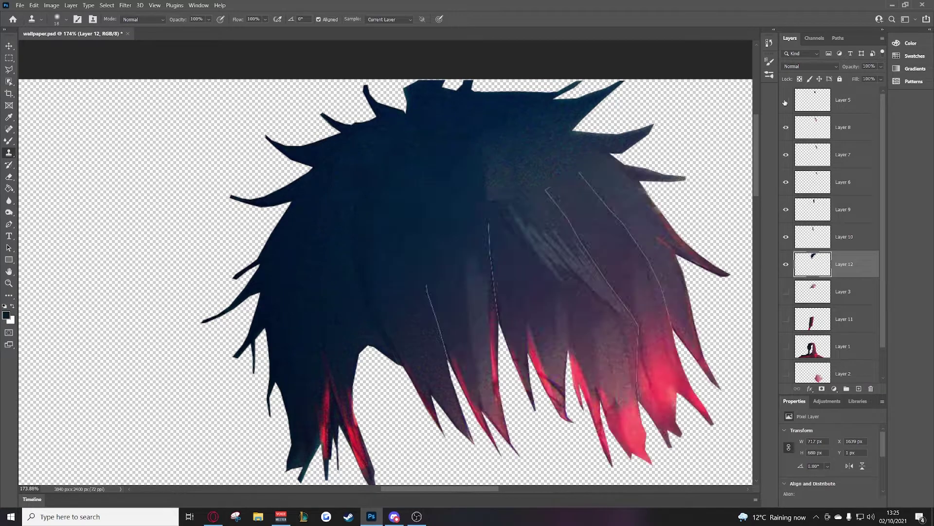
key("alt+bracketright")
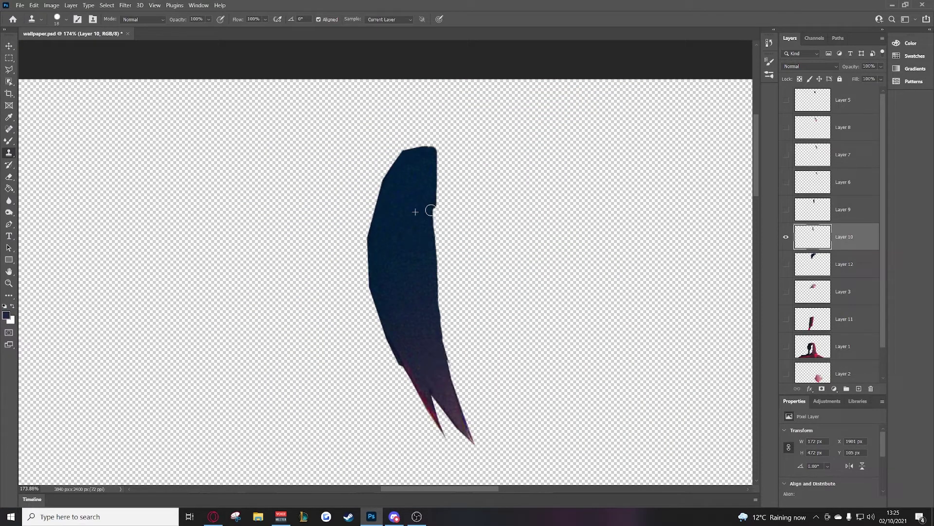
key("alt+bracketright")
scroll(496, 304, "up", 3)
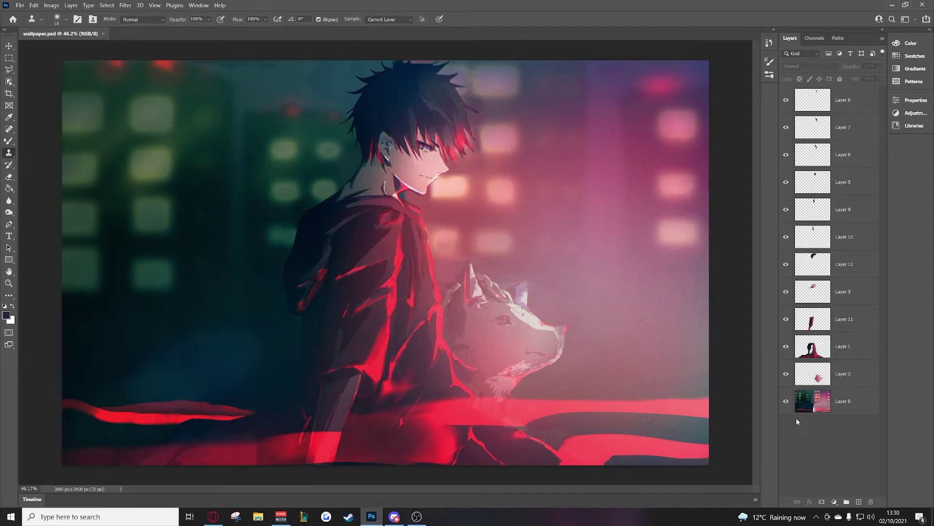
Search 'after' from the Start menu and launch Adobe After Effects 2021
key("super")
type("after")
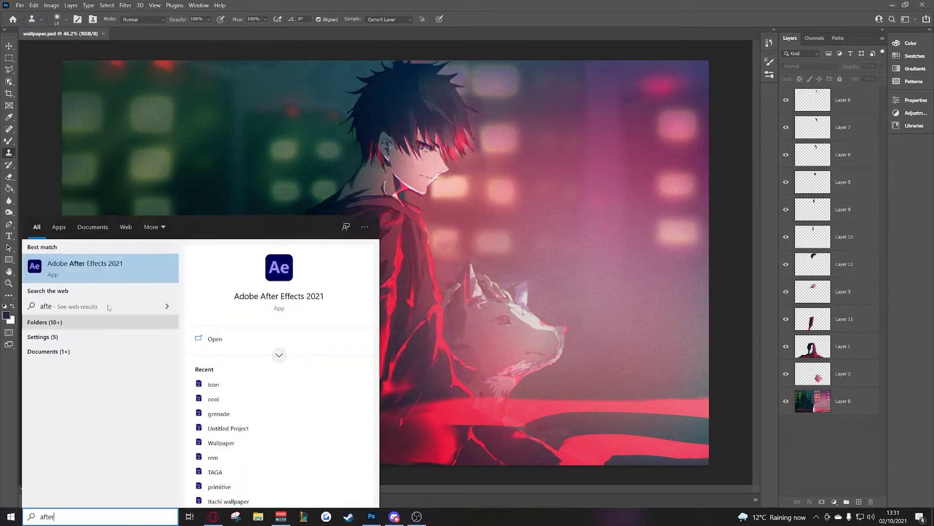
key("Return")
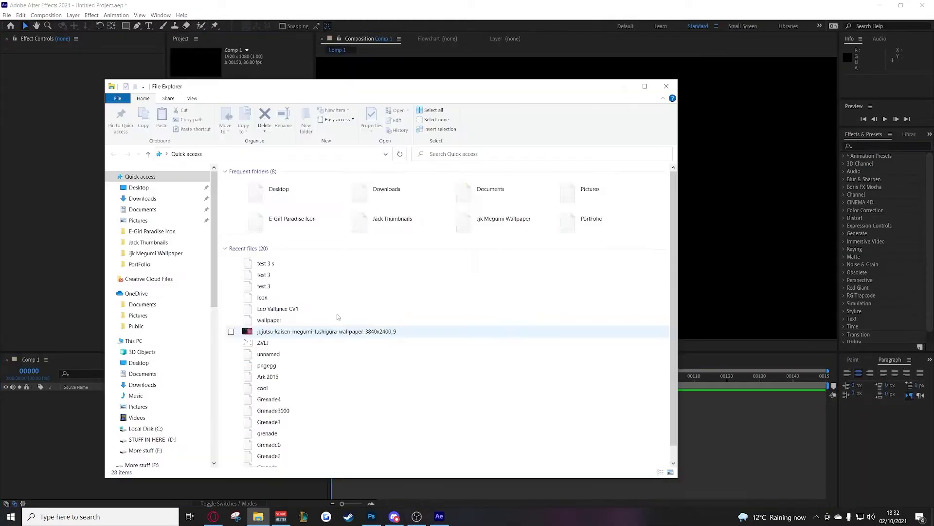
Add an expression to Layer 0's Position property and scrub ahead to check the motion
key("shift+slash")
key("p")
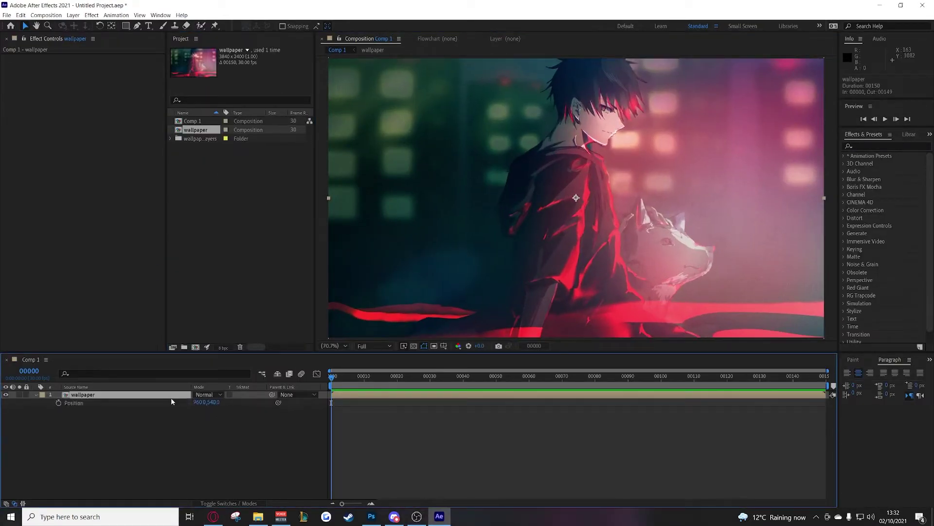
key("alt+shift+p")
type("wiggle(0,6)")
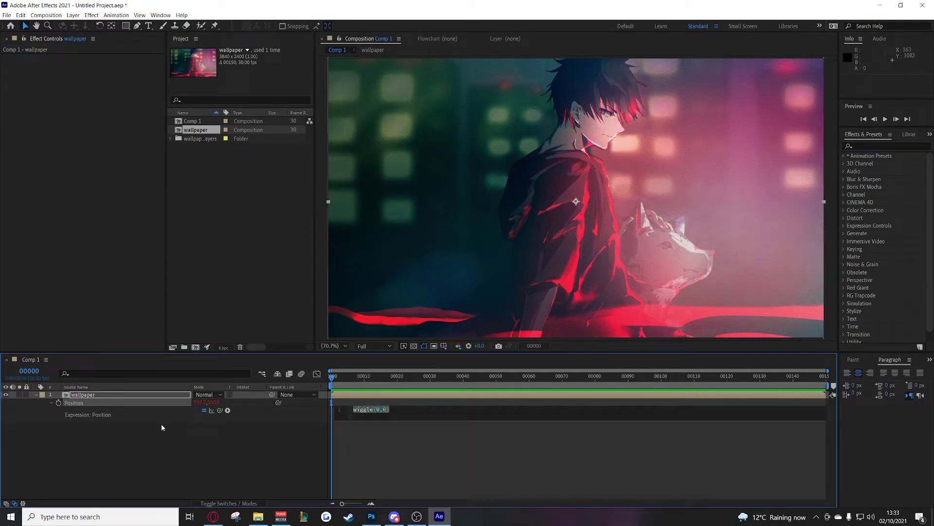
left_click(576, 389)
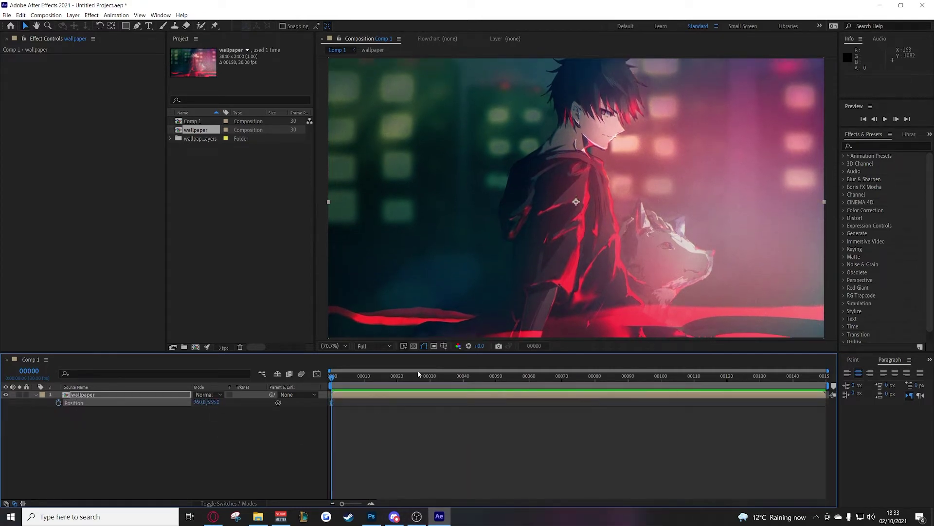
Create a new adjustment layer and apply Remove Grain to Layer 0
key("ctrl+alt+y")
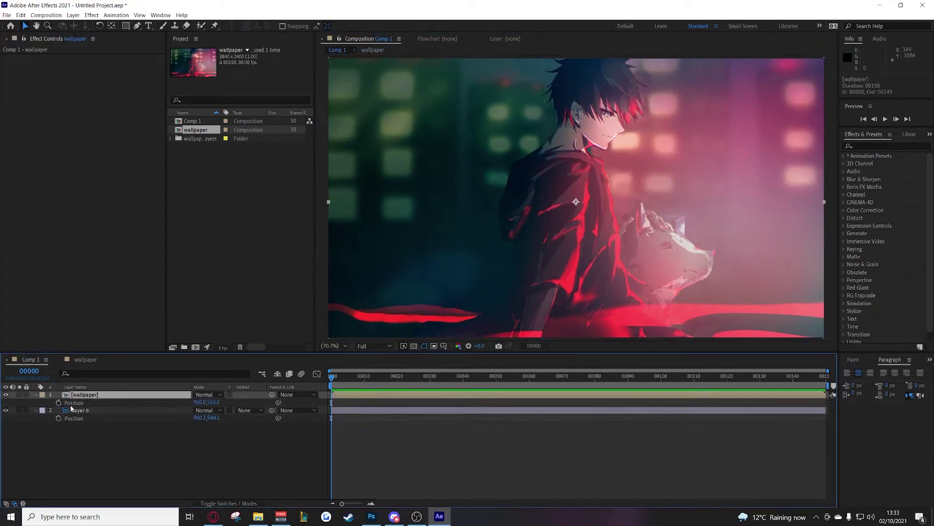
type("ad")
left_click(872, 146)
type("grain")
left_click_drag(879, 180, 121, 410)
Check Remove Grain's noise samples, return to Preview, and move the preview box upper left
left_click(122, 66)
left_click(117, 81)
left_click(122, 65)
left_click(117, 71)
mouse_move(381, 252)
left_mouse_down()
mouse_move(425, 146)
mouse_move(711, 197)
left_mouse_up()
left_click(93, 105)
Apply Shine to Adjustment Layer 1 with 3-Color Gradient colours and preview the animation
left_click_drag(109, 80, 267, 101)
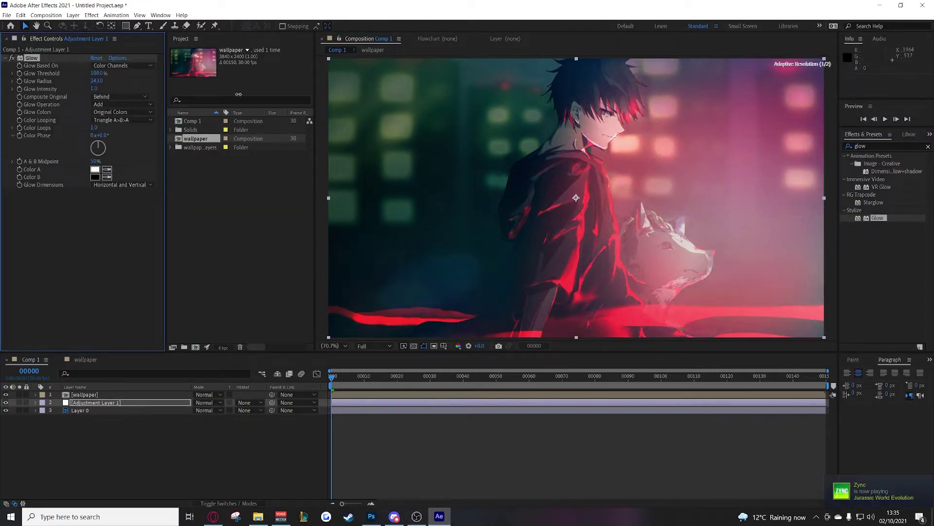
left_click_drag(870, 163, 107, 409)
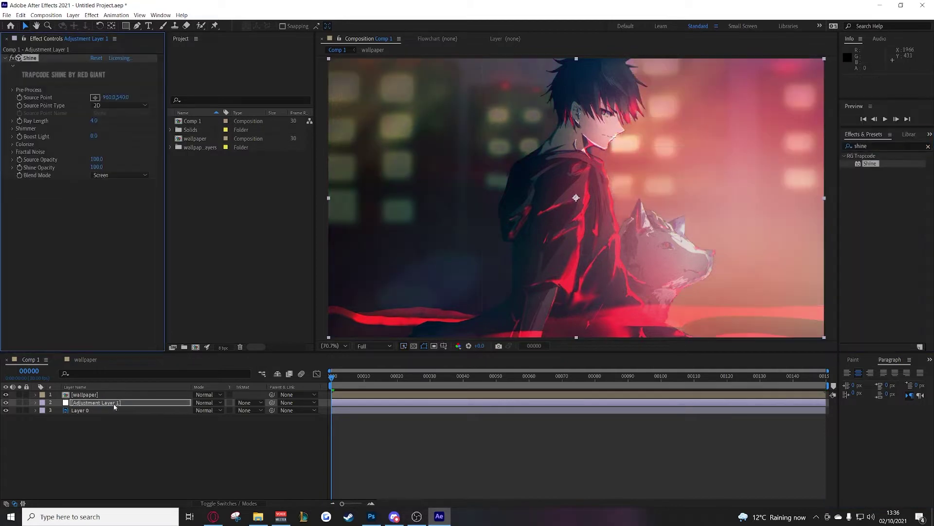
mouse_move(372, 158)
left_mouse_down()
mouse_move(372, 144)
mouse_move(575, 123)
left_mouse_up()
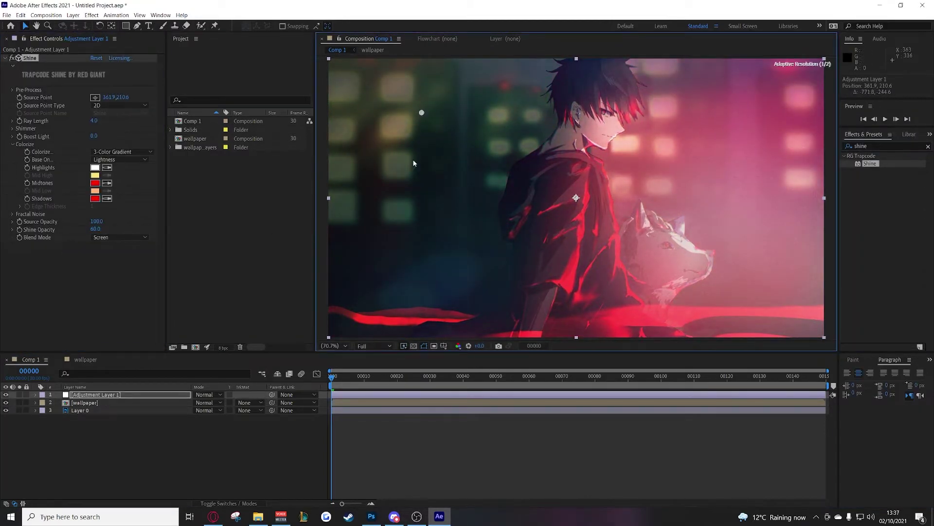
key("space")
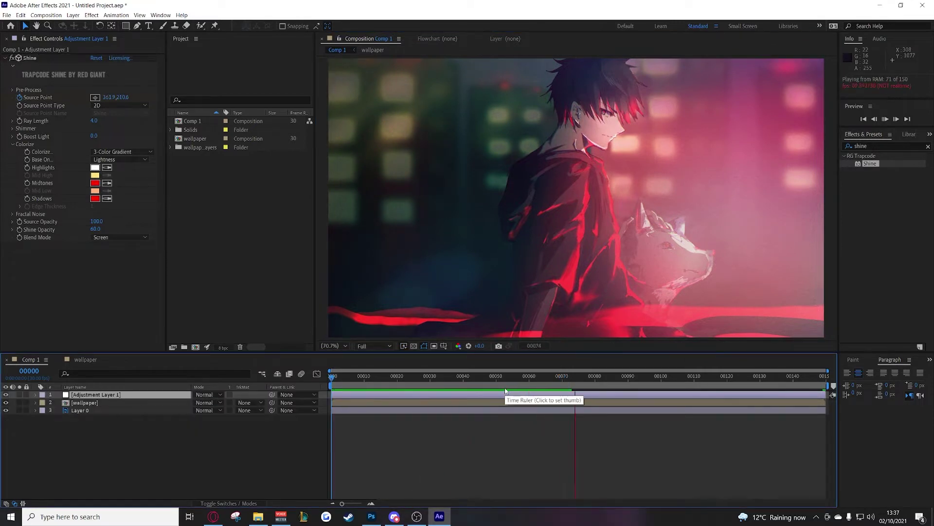
left_click(393, 382)
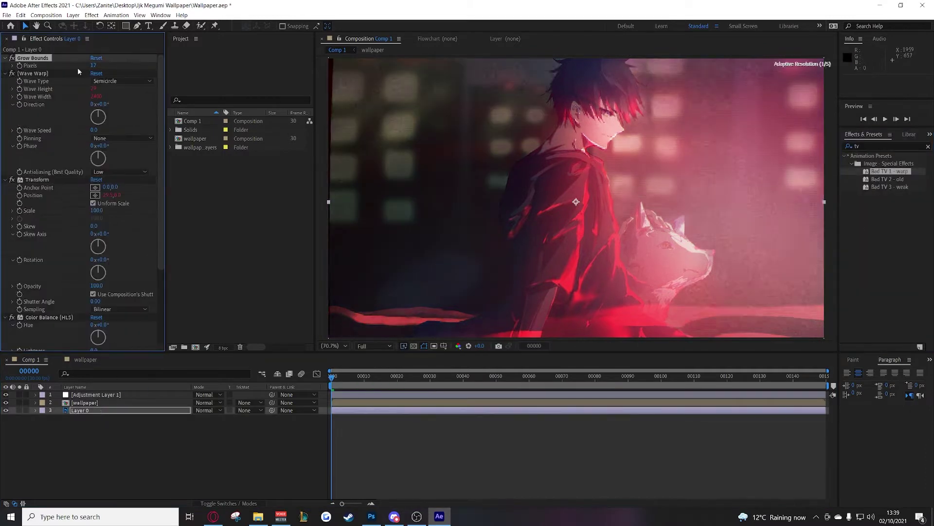
Tune Wave Warp's edge pinning and antialiasing, and set Venetian Blinds to width 121, feather 85
left_click_drag(361, 191, 357, 191)
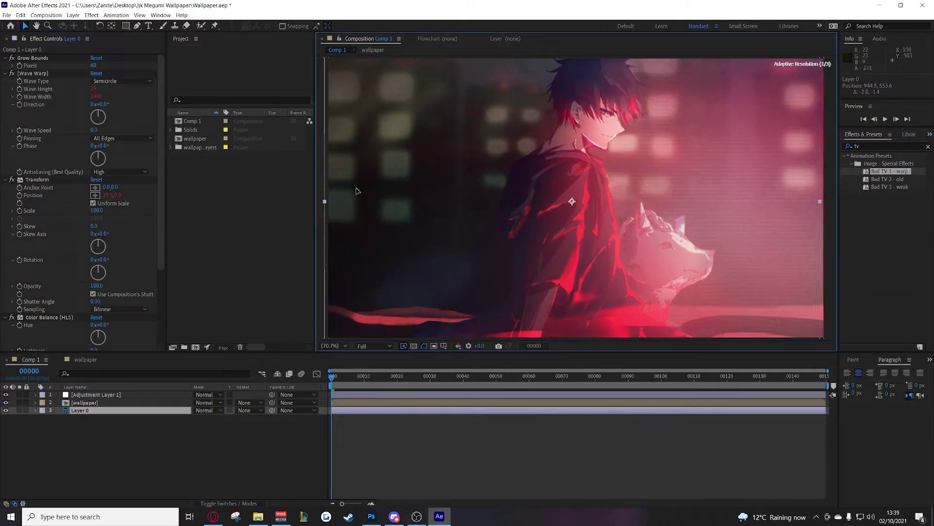
scroll(97, 219, "down", 3)
left_click_drag(97, 278, 99, 273)
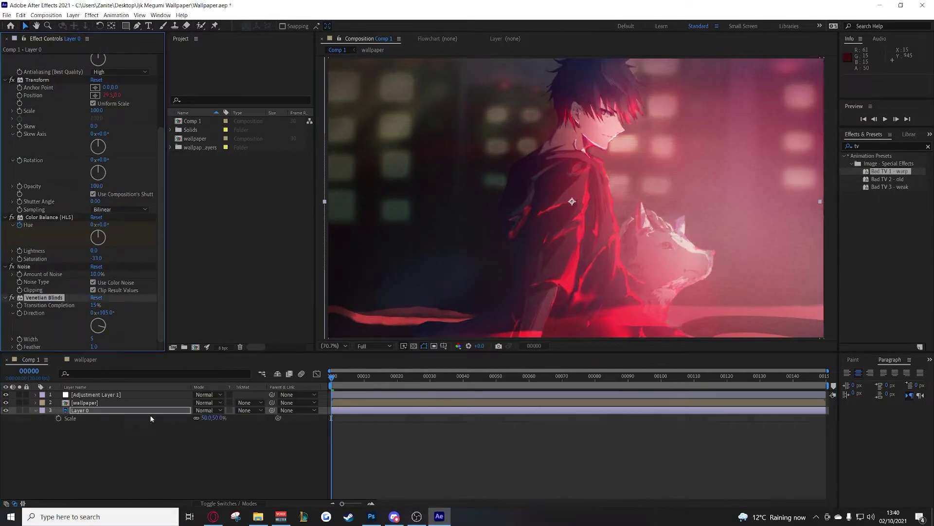
left_click_drag(91, 338, 125, 344)
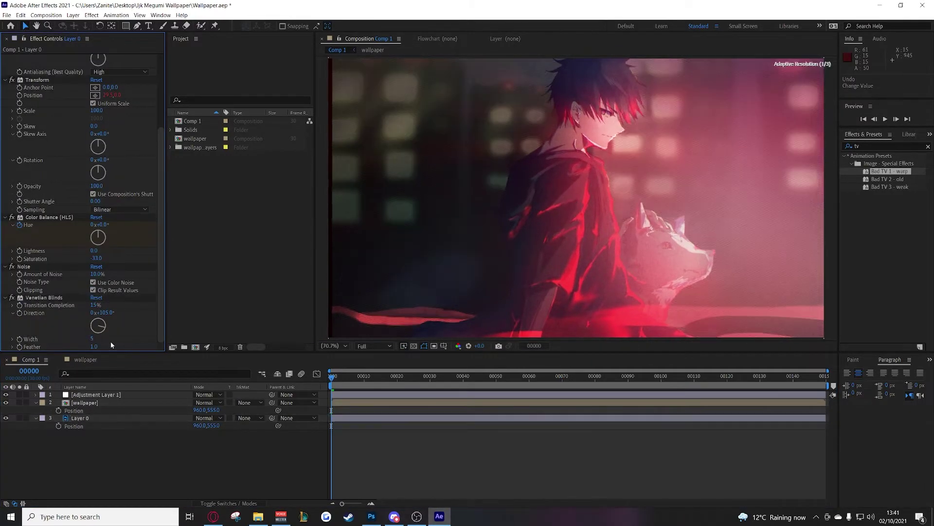
scroll(124, 316, "up", 3)
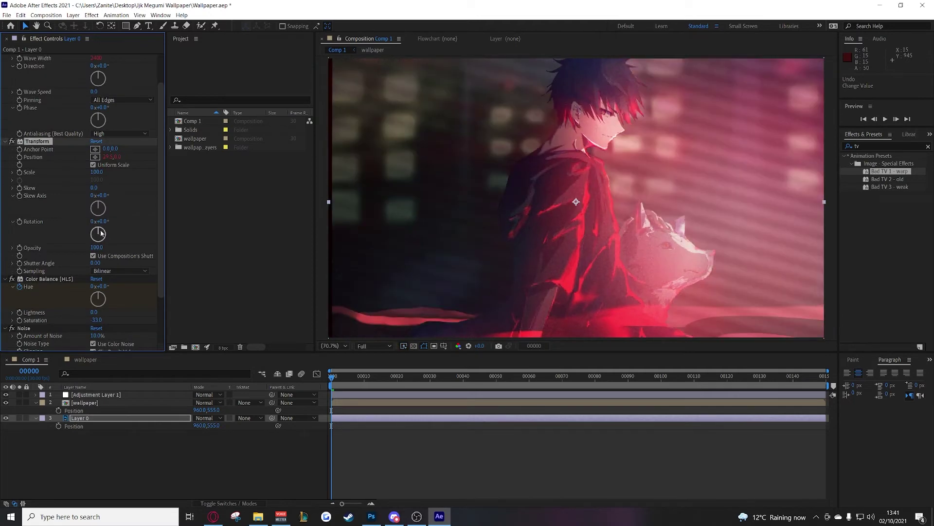
Remove the Transform Position expression, check frame 14, and apply Camera Lens Blur to Layer 0
left_click_drag(381, 377, 334, 381)
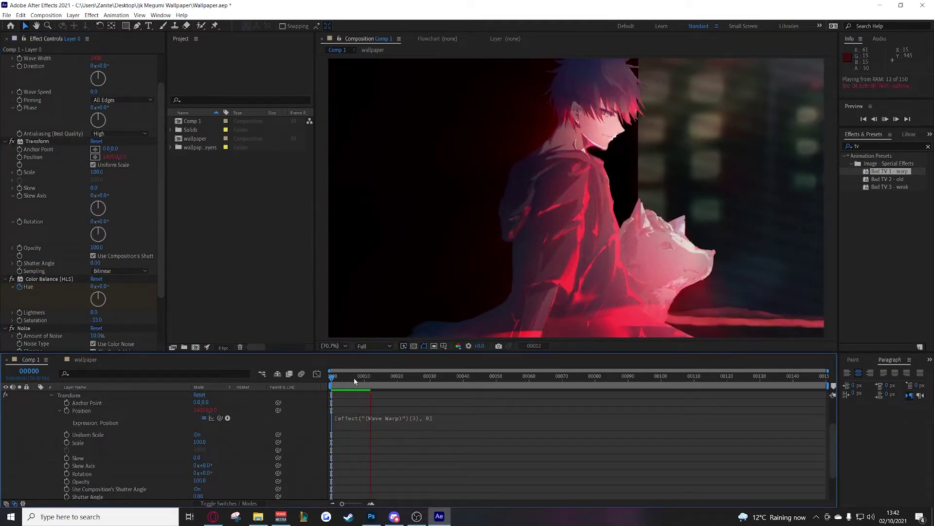
key("ctrl+z")
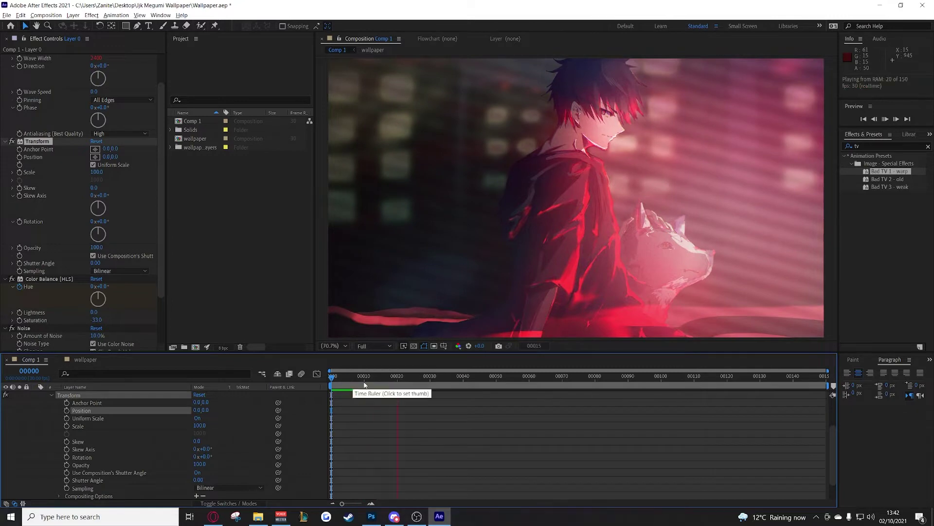
left_click_drag(364, 378, 377, 378)
key("ctrl+z")
type("lens")
left_click_drag(884, 164, 107, 345)
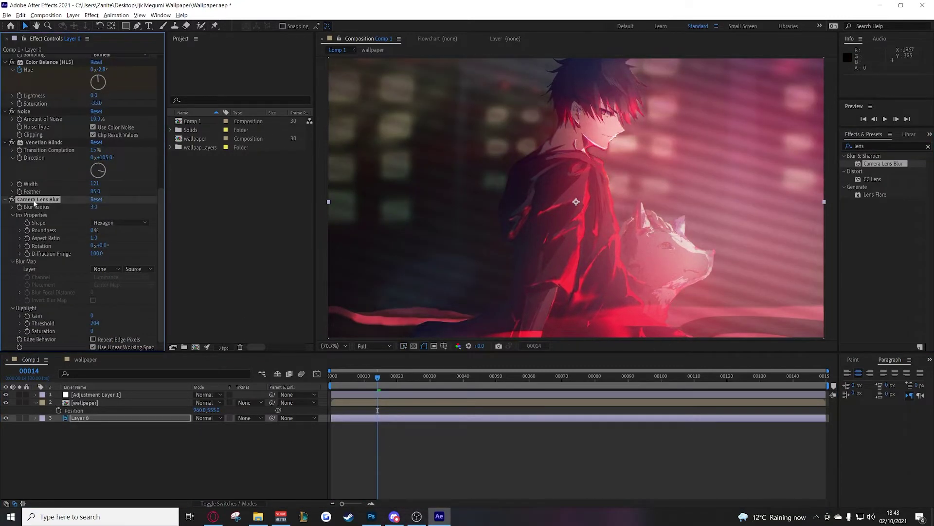
Replace Camera Lens Blur with a 105mm Prime Lens Flare on Adjustment Layer 2, blended 56%, and save
key("ctrl+z")
left_click(342, 378)
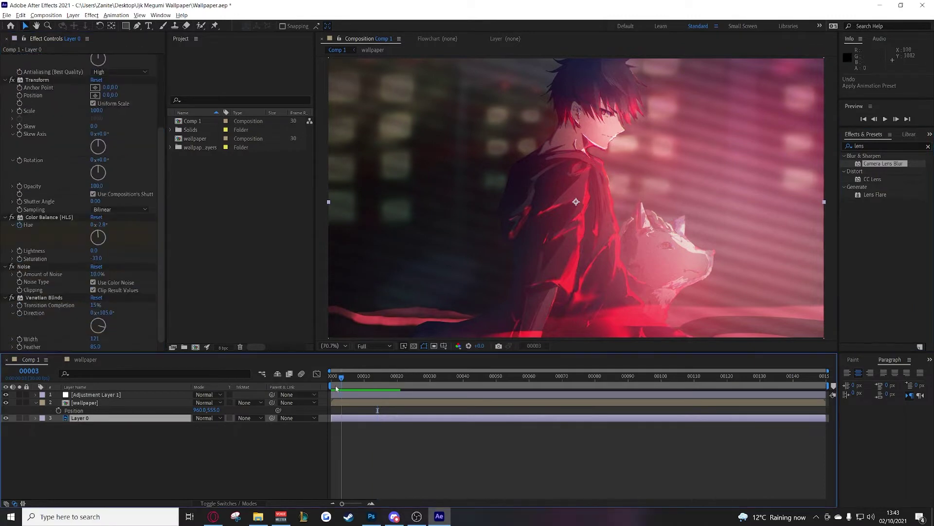
left_click(394, 395)
left_click_drag(875, 195, 33, 246)
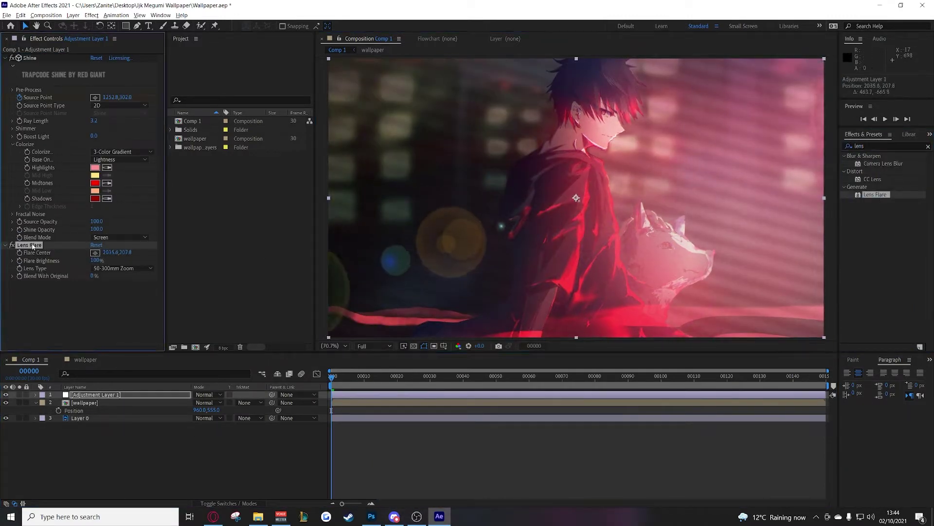
key("space")
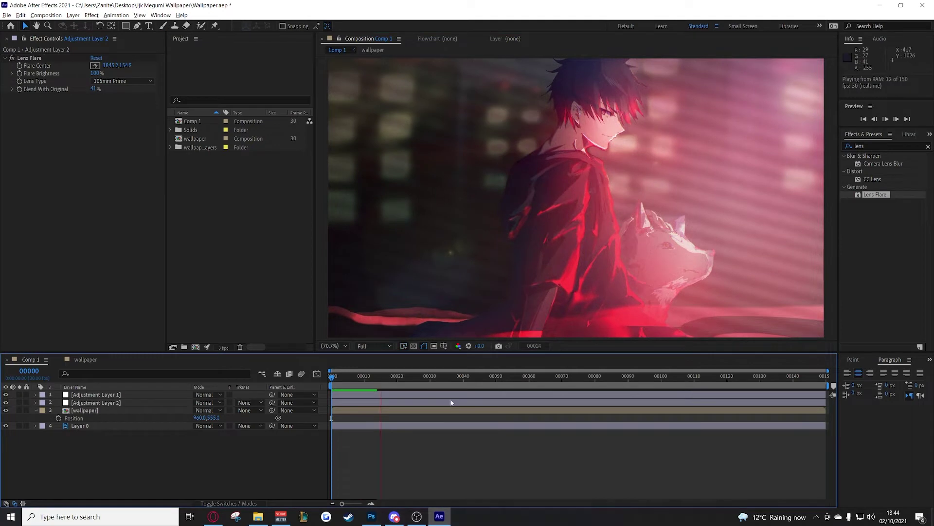
key("ctrl+s")
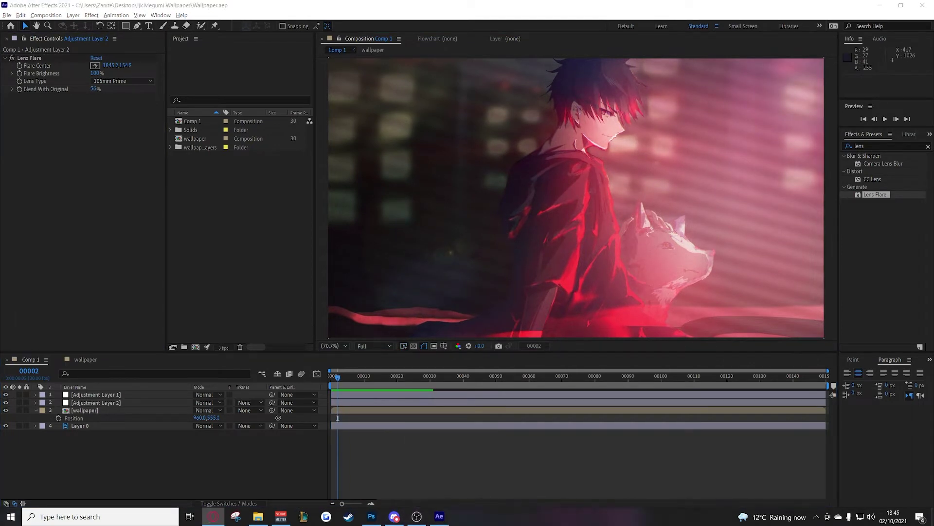
left_click(404, 375)
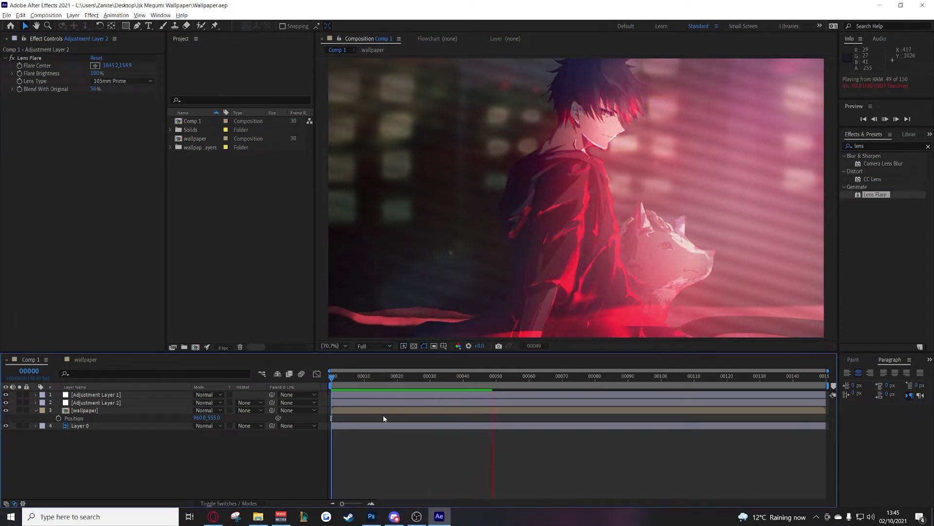
left_click(350, 426)
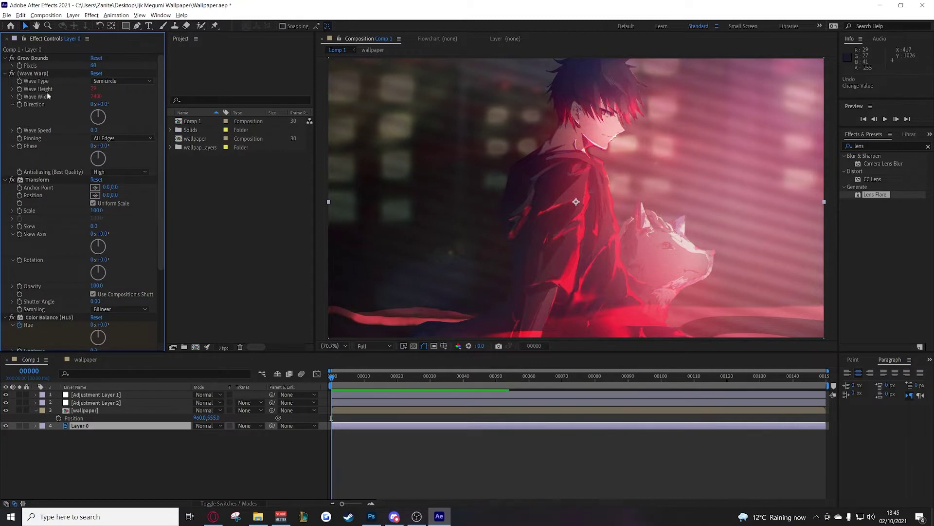
Drive Wave Warp height with noise(time)*30+15 and add the dust particles footage in Screen mode
left_click(47, 96)
key("u")
key("u")
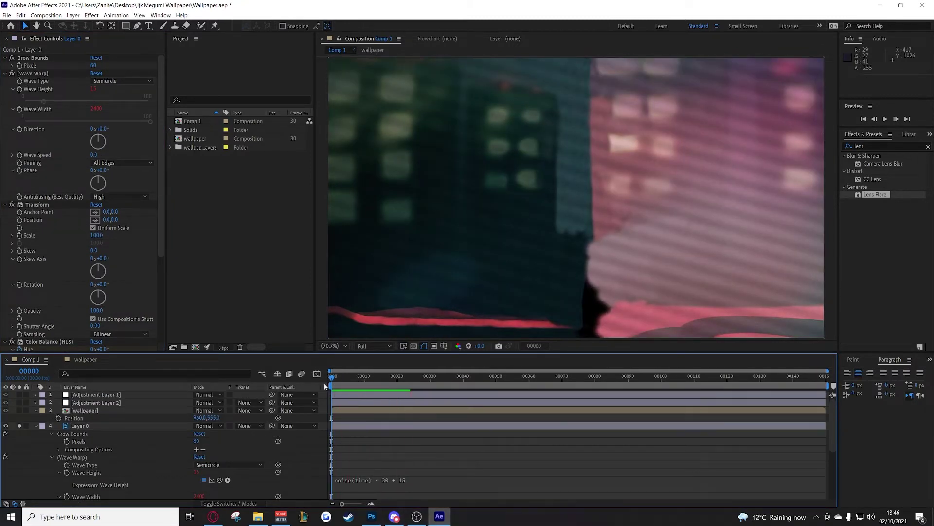
key("u")
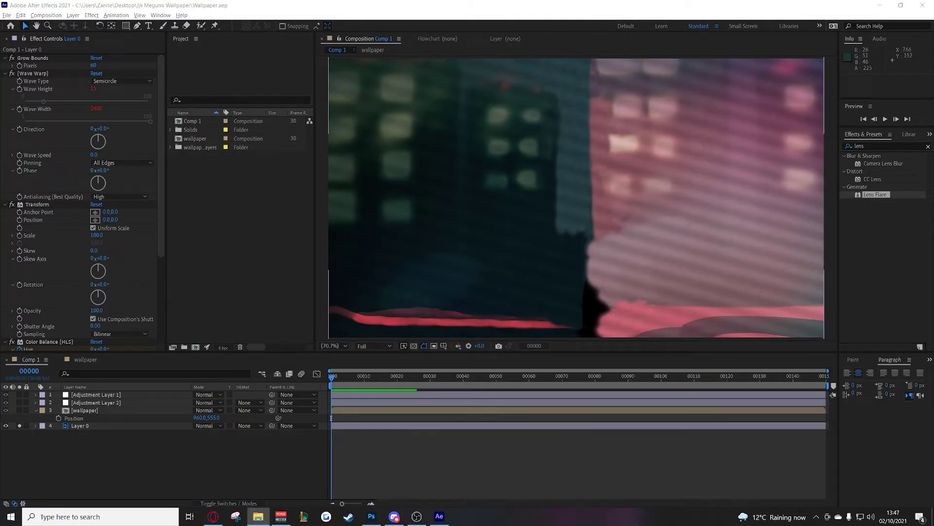
left_click_drag(331, 417, 331, 414)
left_click(208, 410)
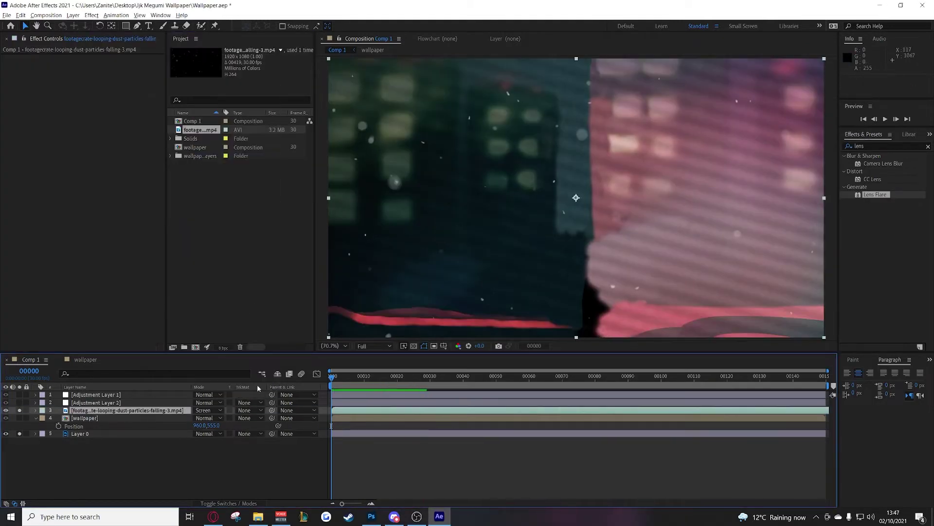
Lower the particles' opacity, add Camera Lens Blur and a hue shift, then pre-compose the flares layer
key("t")
key("t")
left_click_drag(883, 163, 146, 414)
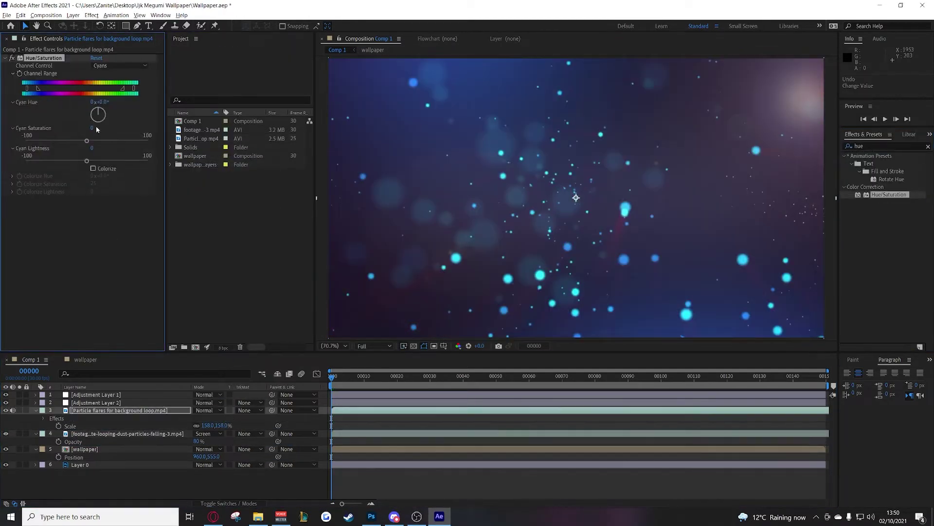
left_click_drag(97, 129, 146, 132)
type("gau")
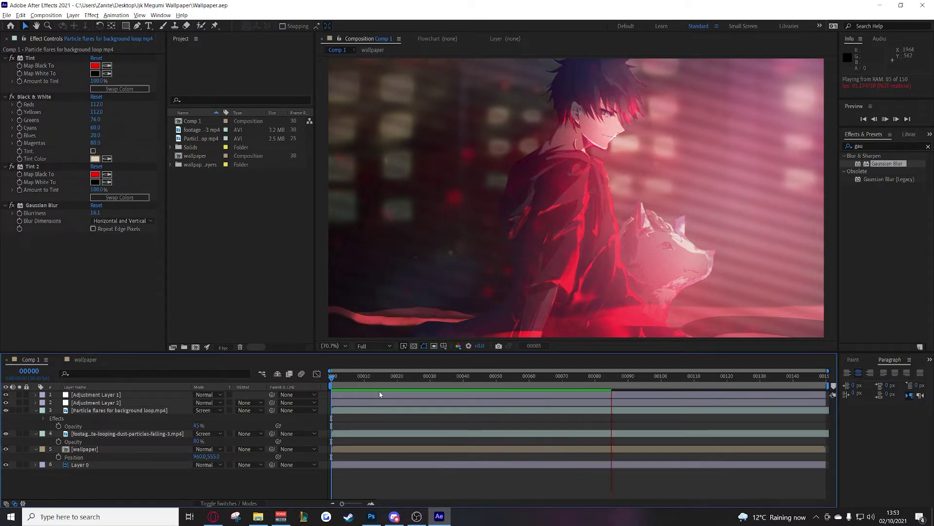
left_click(473, 319)
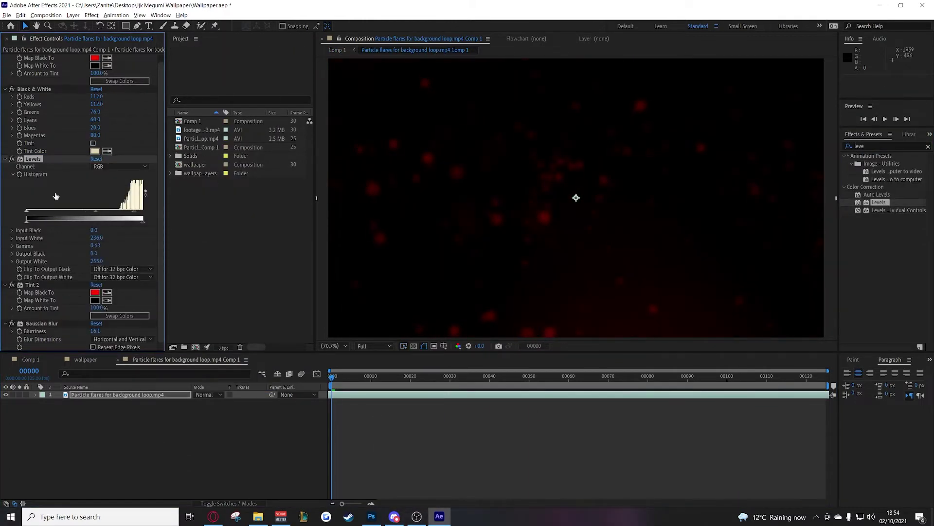
Scrub the particle flares pre-comp to frame 65 and duplicate the flares layer
left_click_drag(334, 395, 589, 396)
key("ctrl+d")
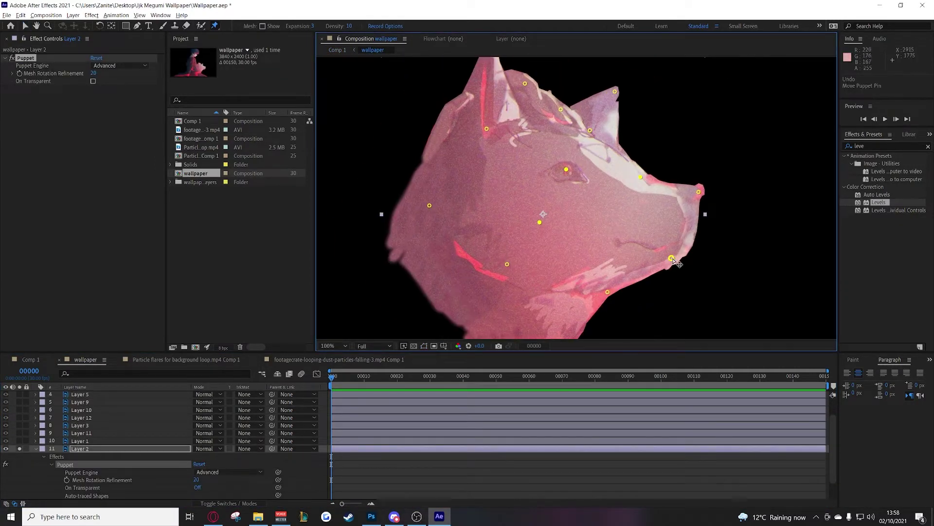
Drag the wolf head's nose-bridge pins into a new pose and play back their keyframes
left_click_drag(673, 260, 668, 264)
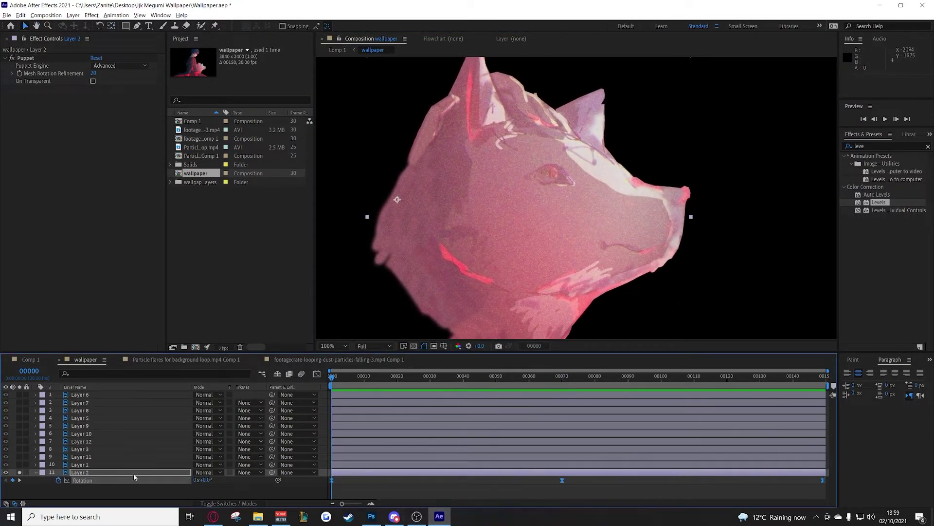
left_click_drag(630, 183, 627, 183)
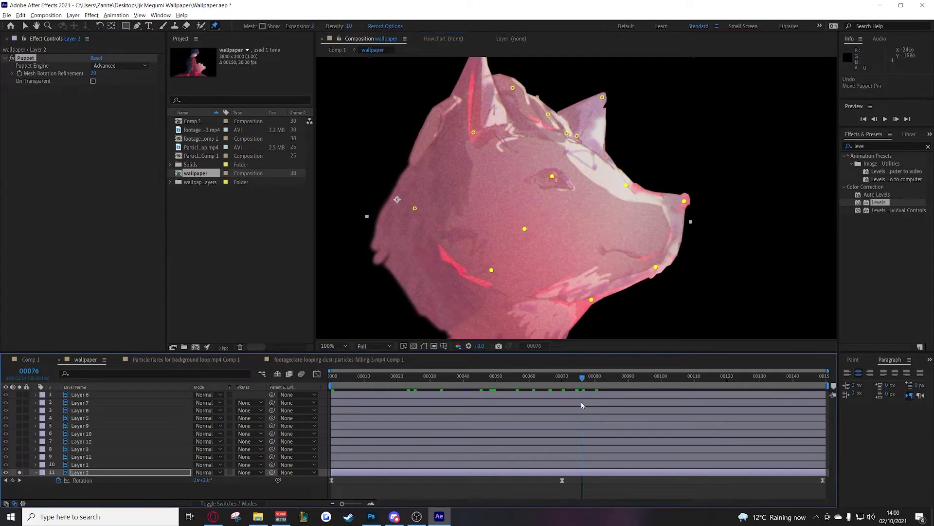
key("u")
key("space")
key("v")
key("k")
Select the head's pin keyframes at frame 40 and preview the wolf head motion
left_click_drag(433, 389, 487, 471)
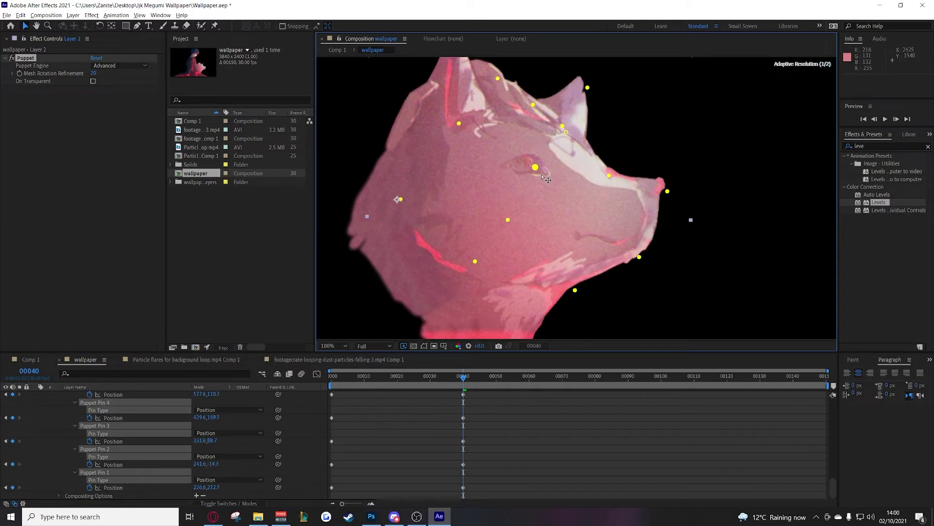
scroll(459, 402, "up", 5)
left_click(393, 377)
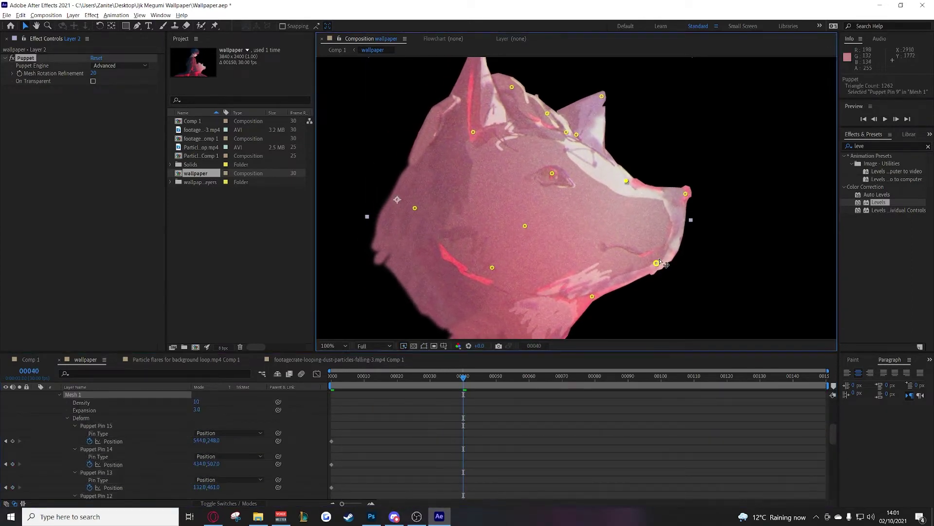
key("space")
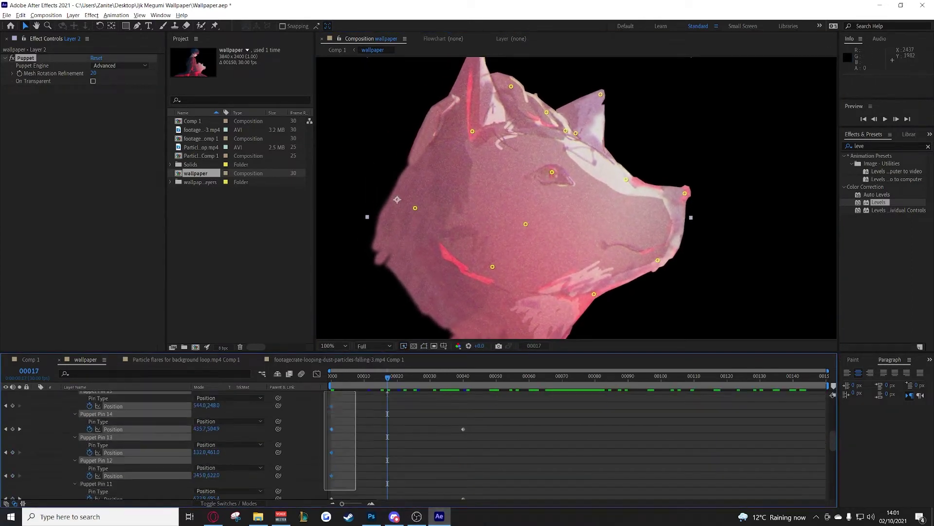
mouse_move(590, 497)
left_mouse_down()
mouse_move(322, 396)
mouse_move(370, 394)
left_mouse_up()
key("space")
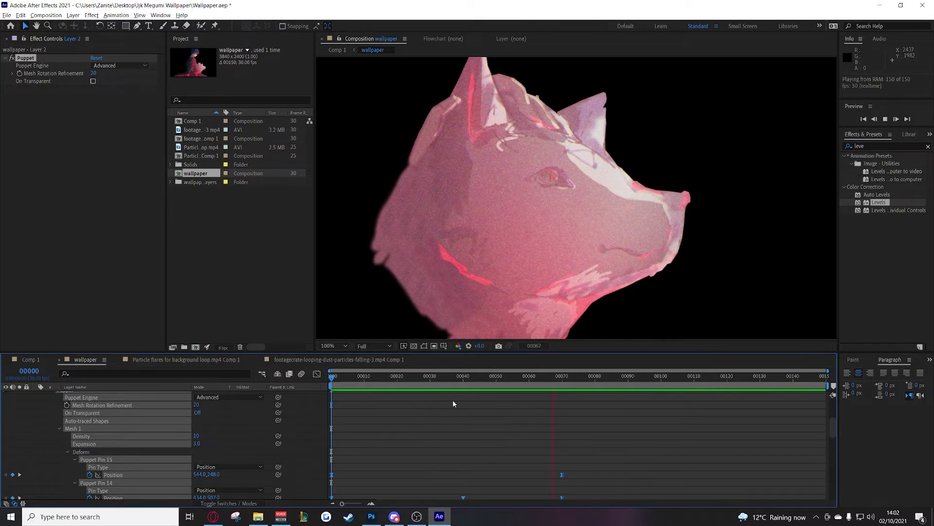
Pose the ear and ear-tip pins at frame 70
left_click(602, 97)
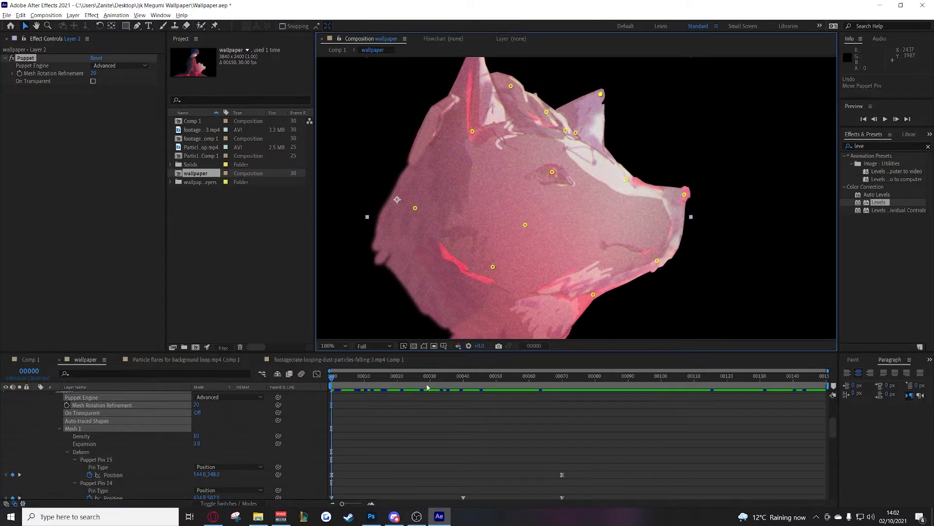
scroll(546, 306, "up", 2)
left_click(476, 82)
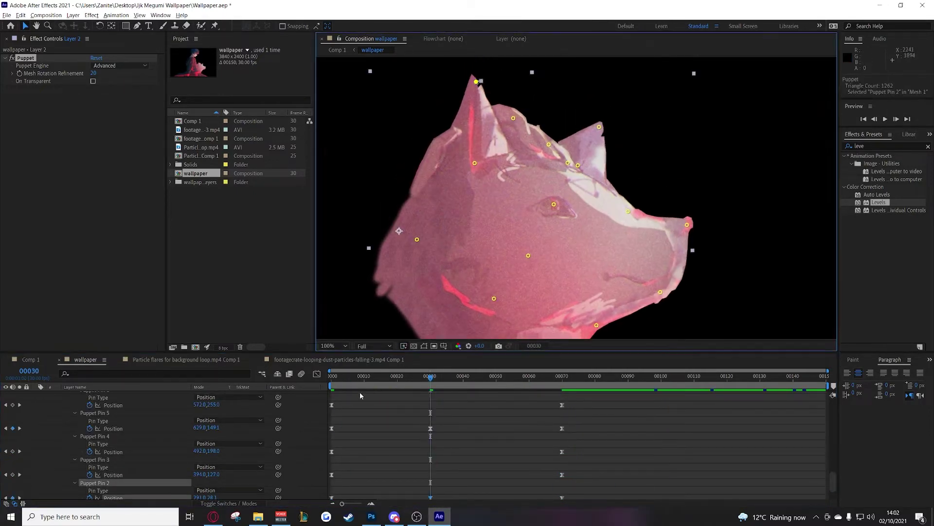
key("k")
left_click(514, 119)
Preview the wolf head and ear animation from the first frame
key("Home")
key("space")
key("shift+slash")
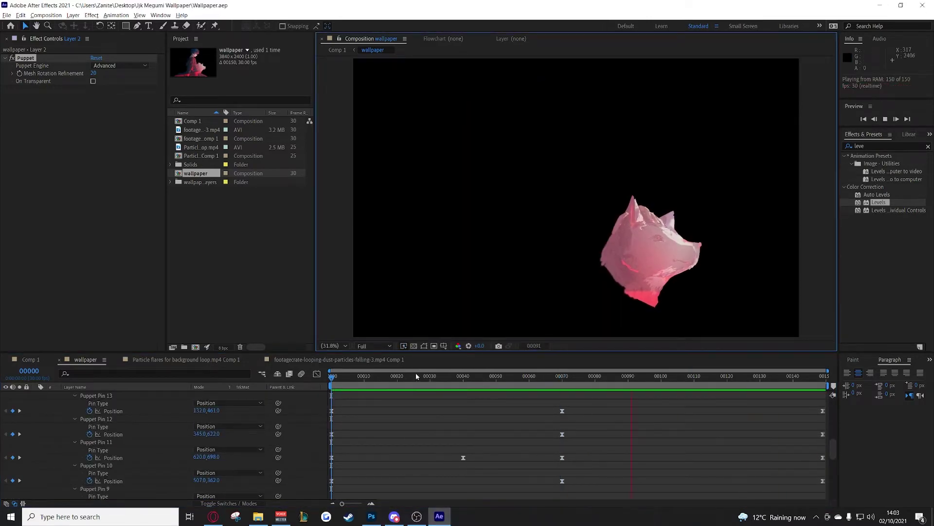
key("space")
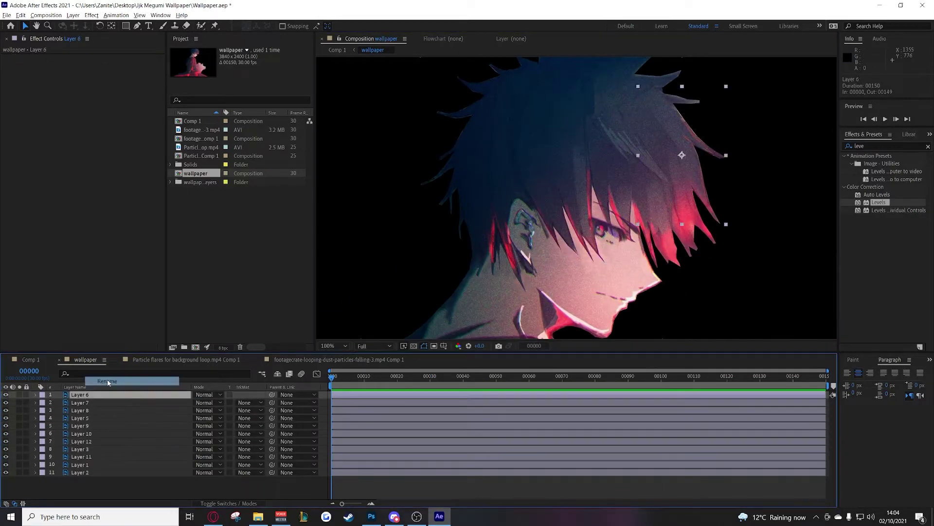
Review the body layer's (Layer 9) pin keyframes and preview the body animation from the start
left_click(86, 426)
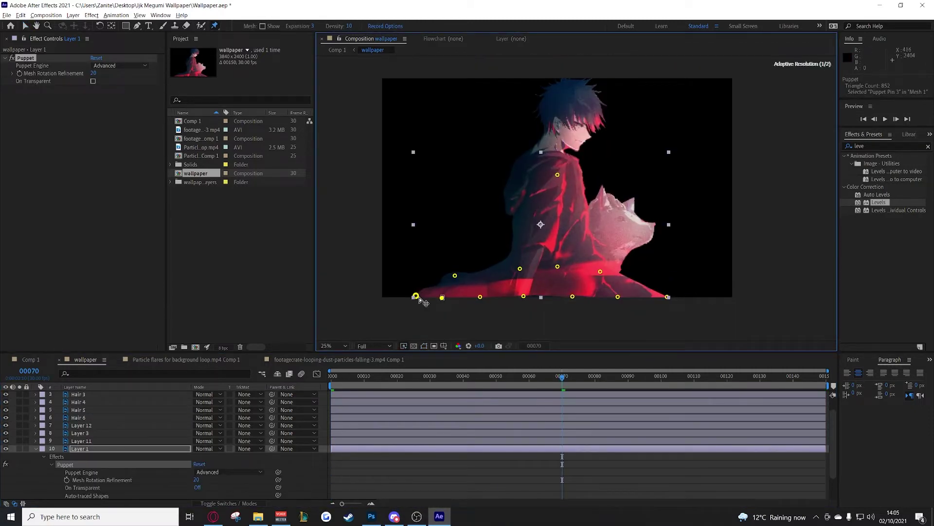
scroll(570, 268, "up", 4)
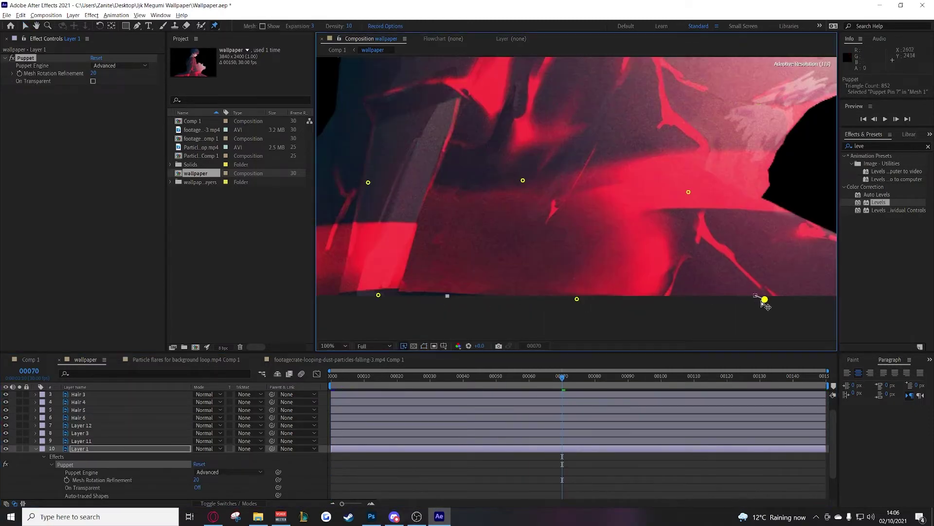
left_click_drag(762, 298, 368, 312)
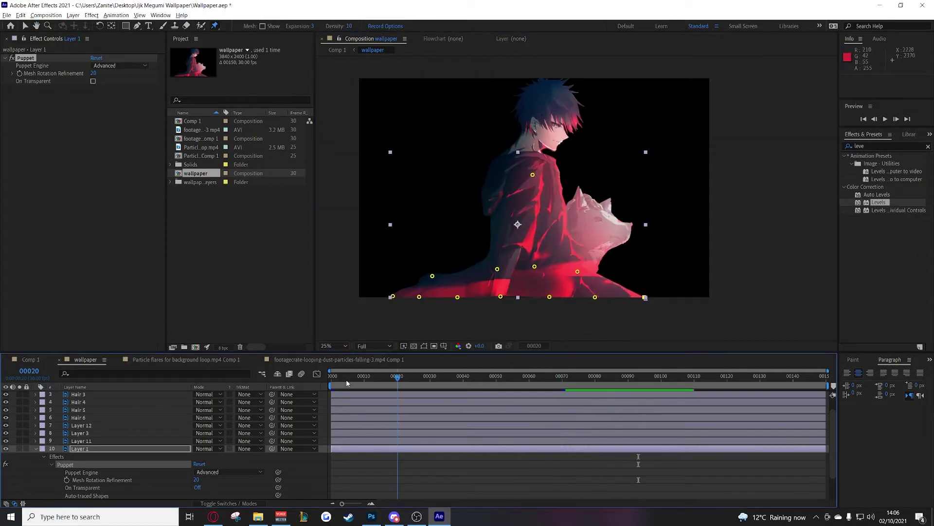
left_click_drag(344, 497, 318, 418)
scroll(317, 418, "down", 10)
key("space")
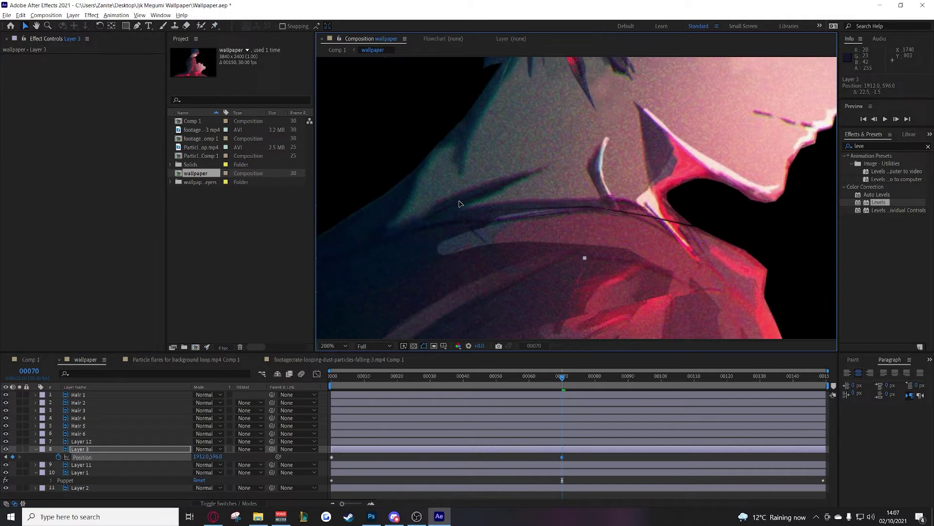
scroll(461, 206, "down", 1)
key("space")
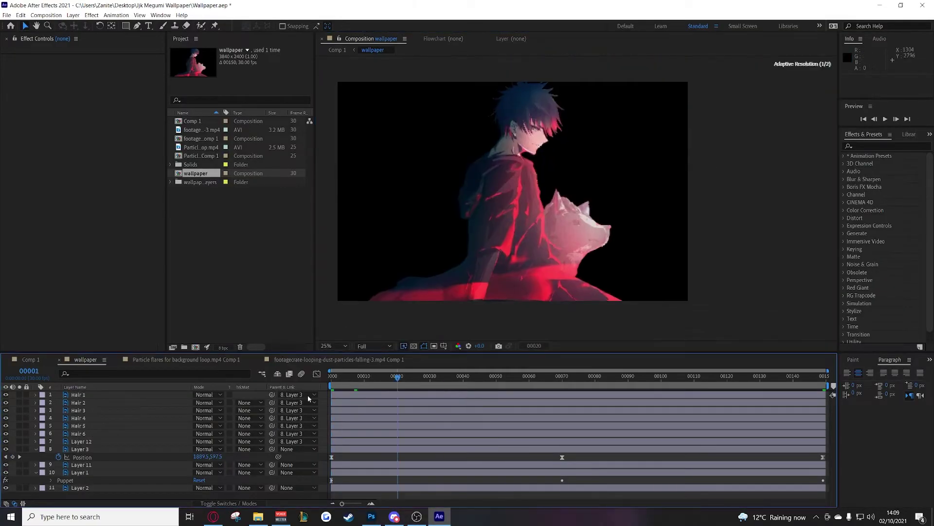
Parent Layer 11 to Layer 3 and bring up the AFP script launch pad
left_click(297, 464)
left_click(302, 425)
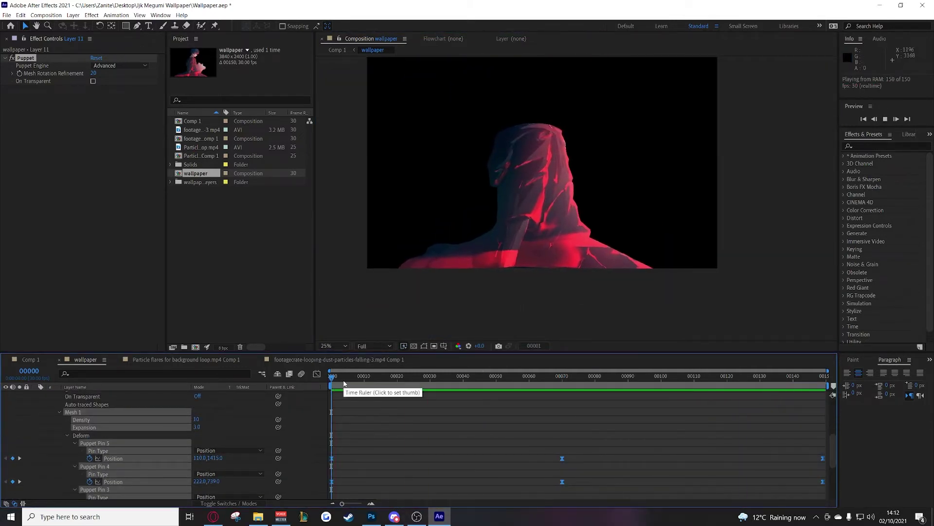
key("u")
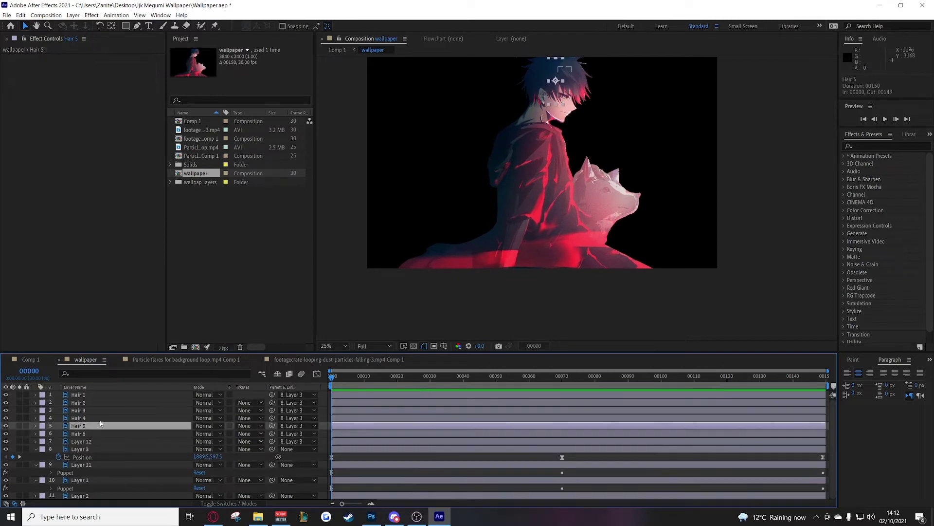
left_click(160, 15)
left_click(341, 381)
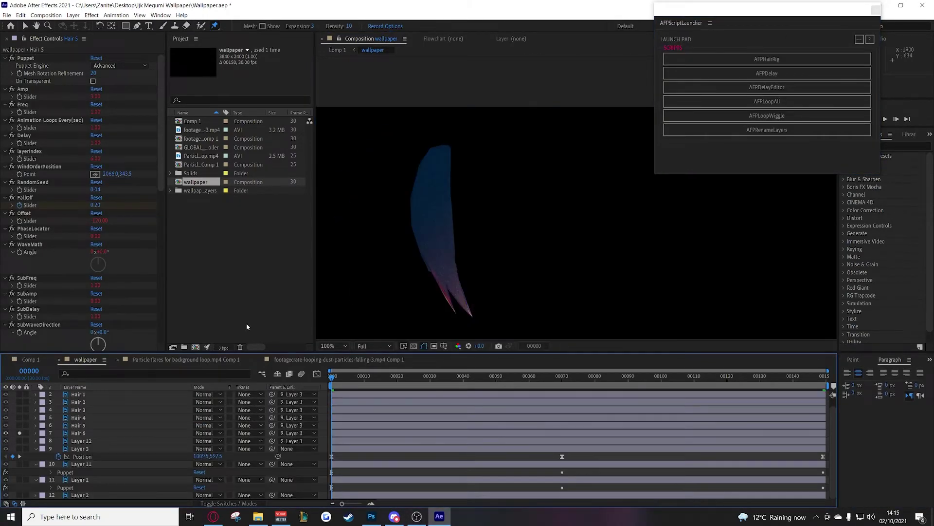
Expose Hair 6's puppet pin keyframes and preview the waving hair
left_click(78, 432)
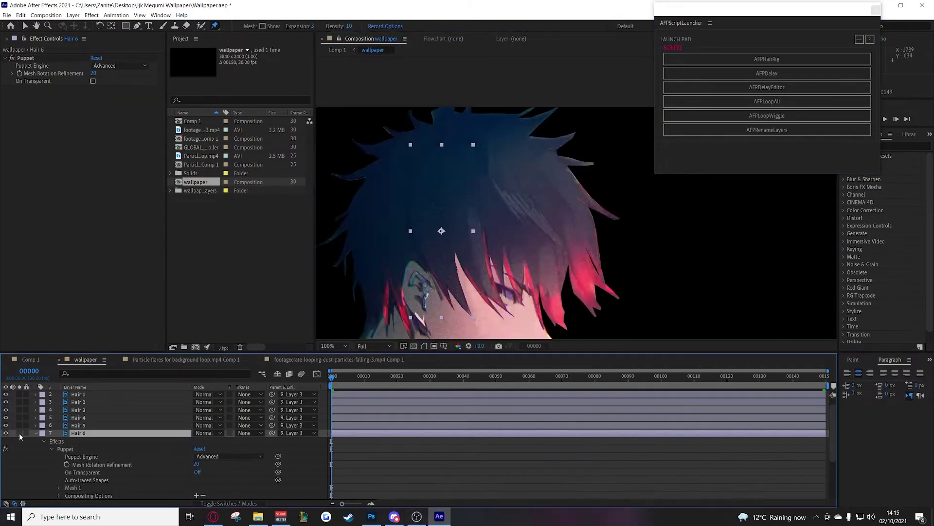
left_click(35, 433)
left_click_drag(372, 391, 347, 481)
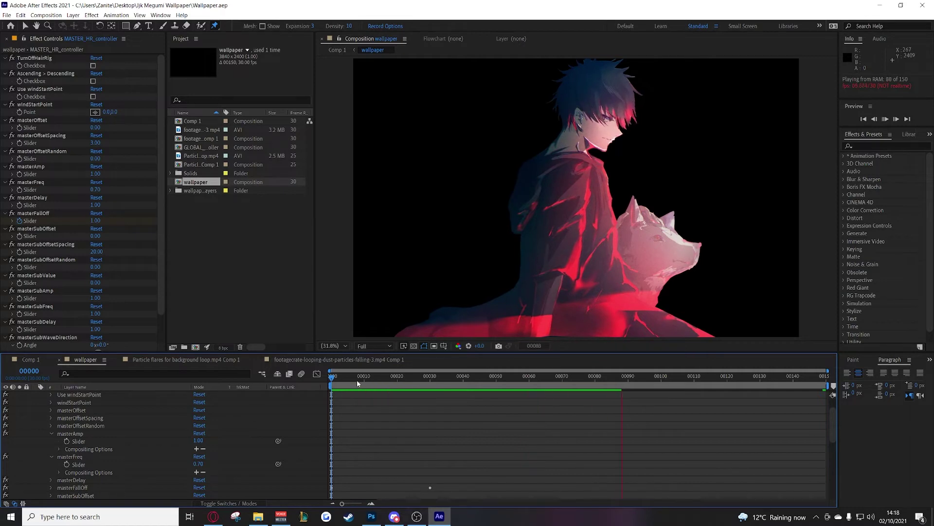
key("space")
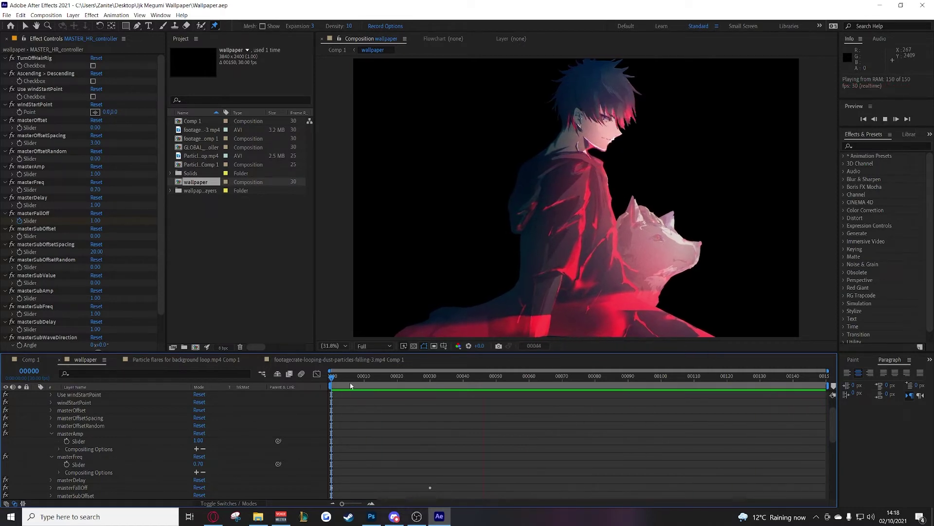
Revert the amplitude edits and enter 0.8 for the hair rig's masterAmp
key("ctrl+z")
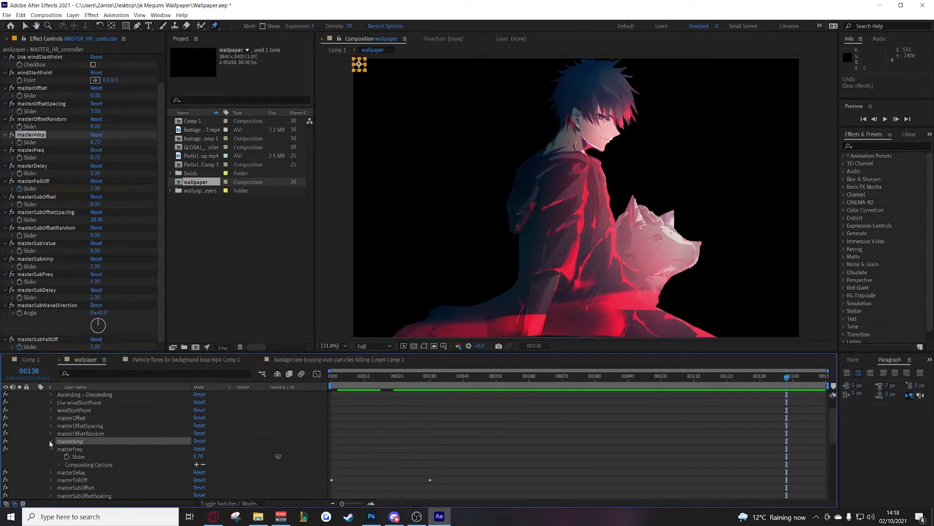
key("ctrl+z")
left_click(789, 383)
type("0.8")
key("Tab")
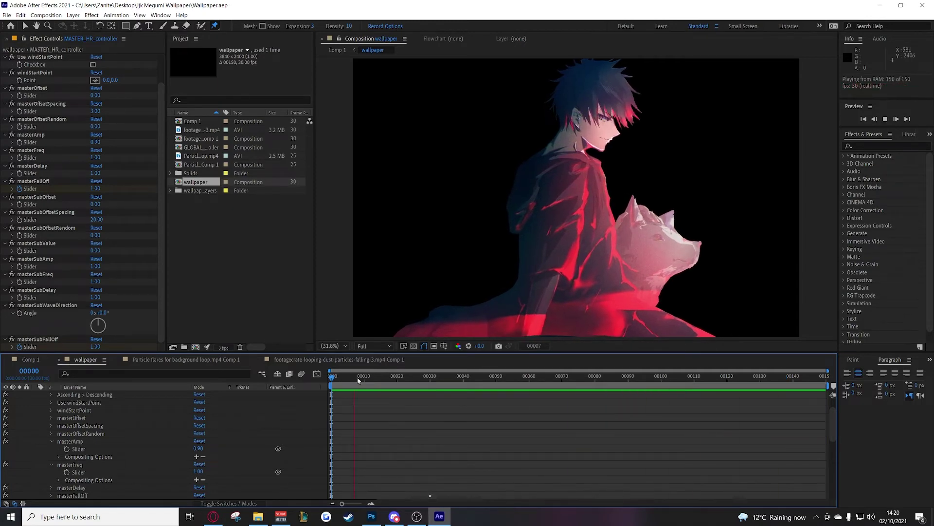
left_click(79, 403)
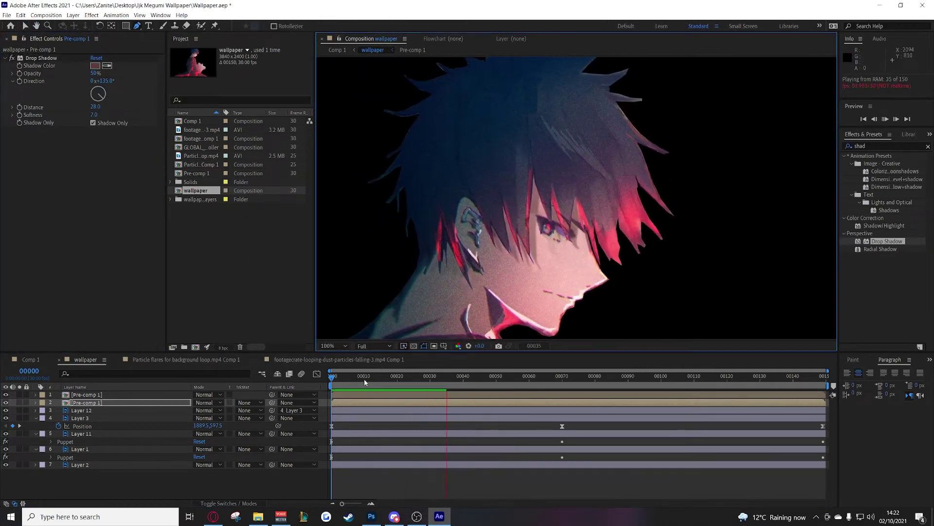
Set the Drop Shadow opacity to 40% and parent both Pre-comp 1 layers to Layer 3
type("0")
key("Return")
key("space")
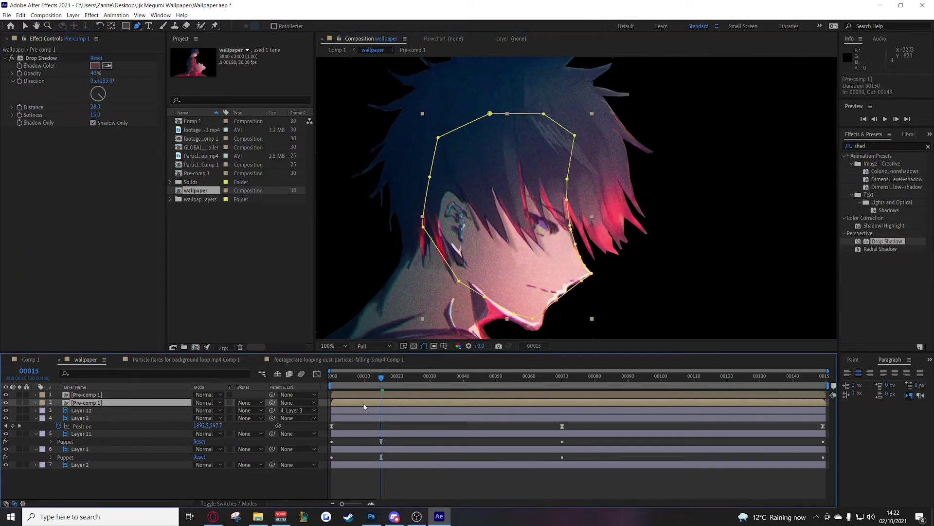
left_click(297, 394)
left_click(292, 441)
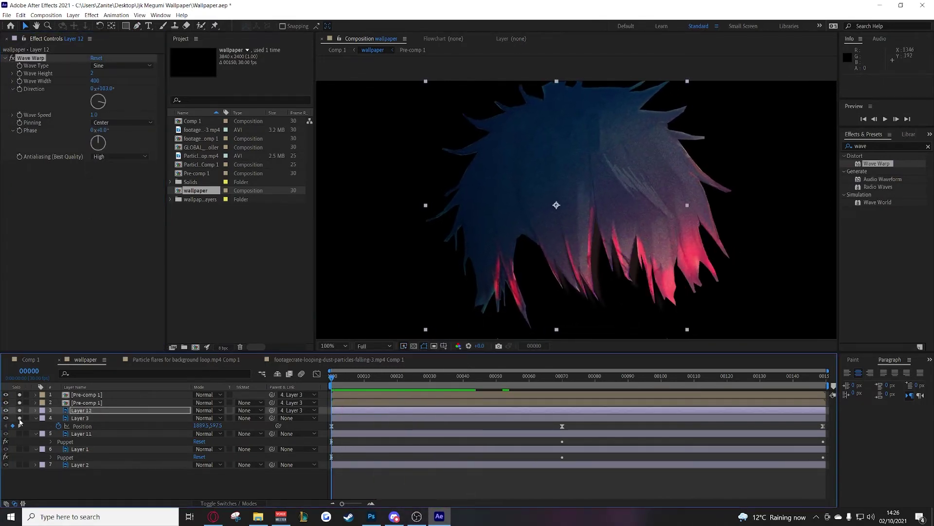
Preview the back hair's Wave Warp motion
key("space")
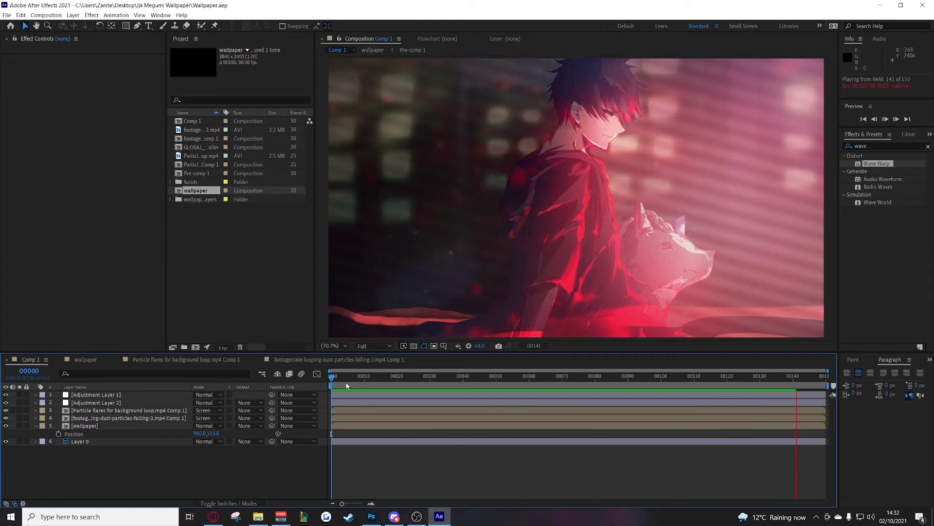
Preview the full Comp 1 composite
key("space")
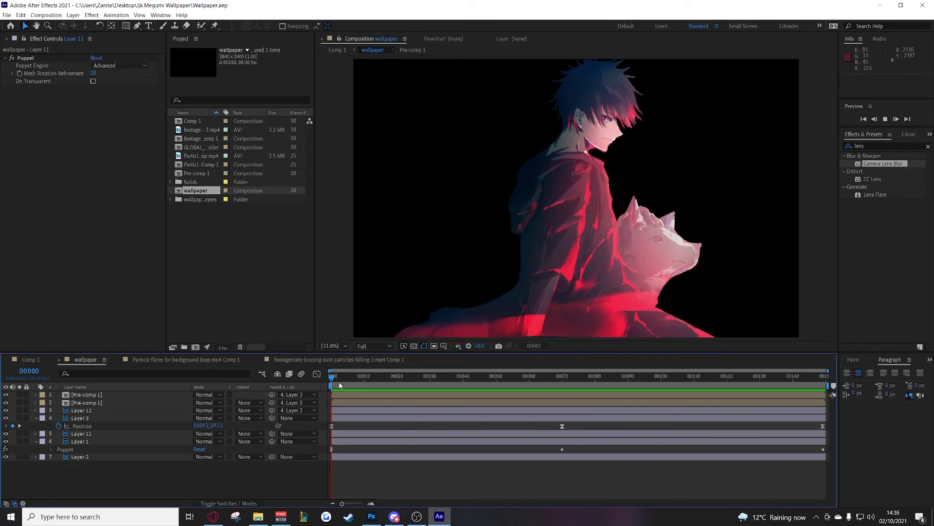
Show the body layer's puppet pin positions, preview them, then preview the Comp 1 composite
left_click(64, 448)
scroll(89, 428, "down", 3)
left_click(74, 426, "ctrl")
key("space")
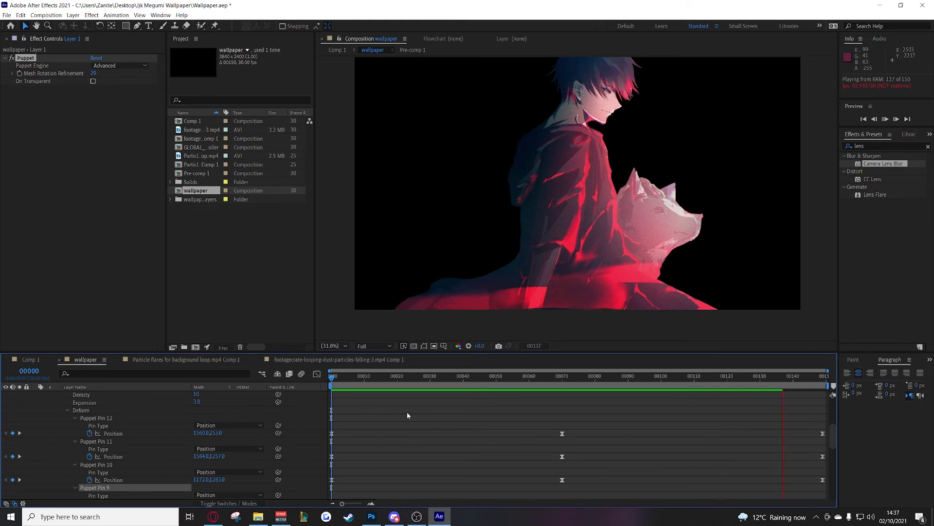
key("shift+Escape")
key("space")
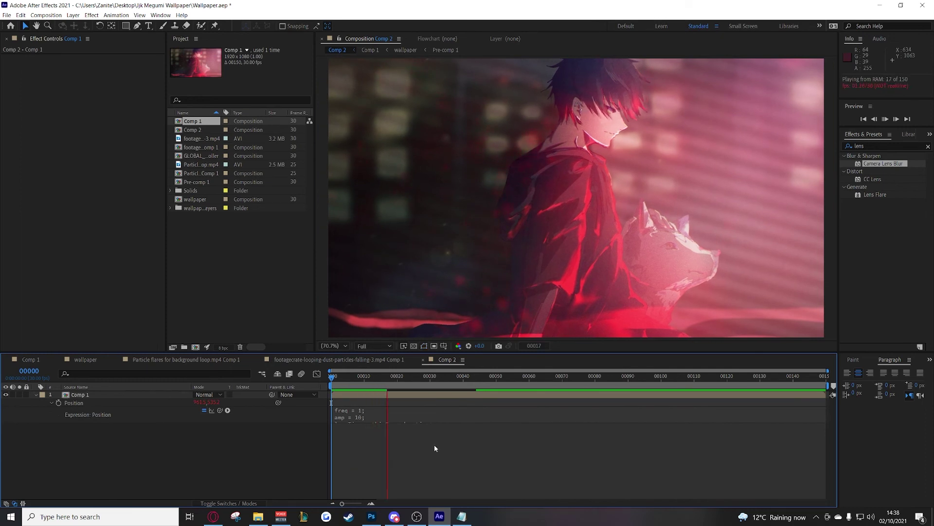
Stop the composite preview
key("space")
key("space")
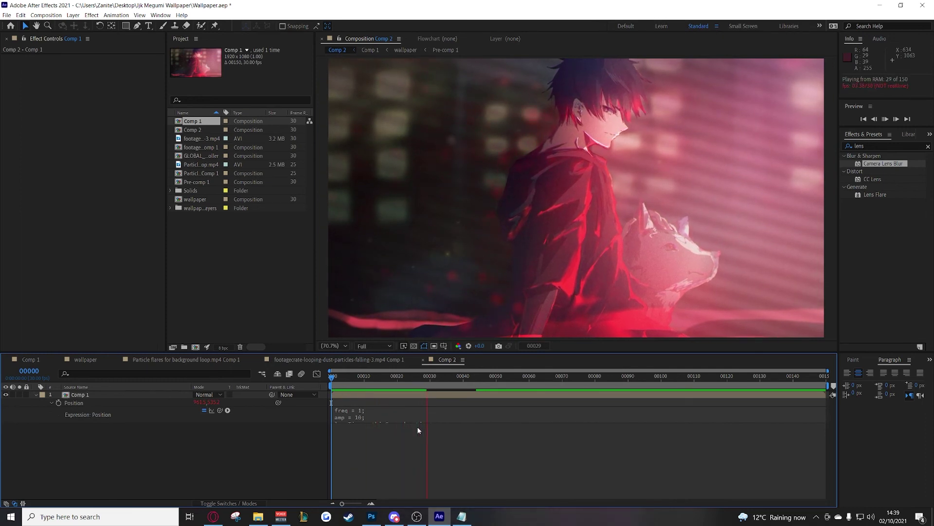